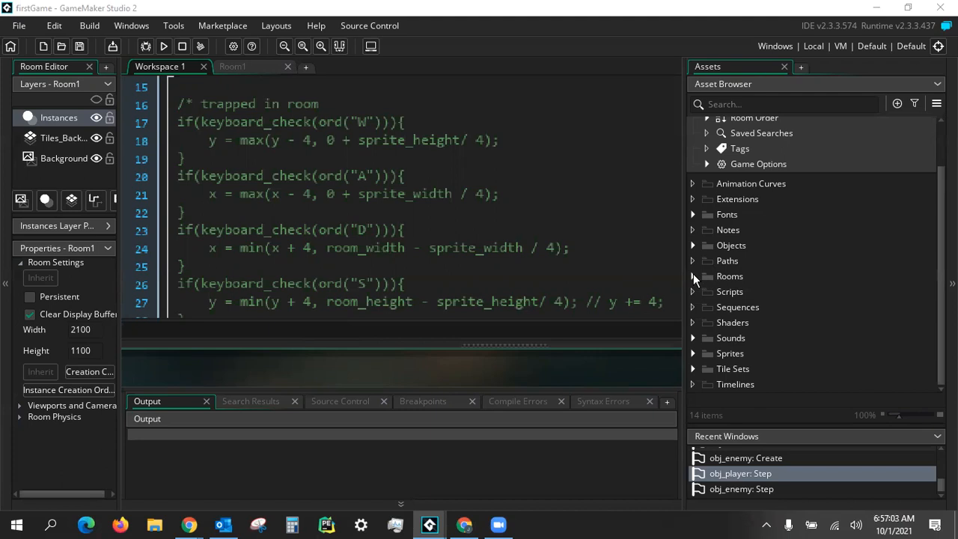
- Create a new room in the Rooms group and name it TitleScreen
click(693, 276)
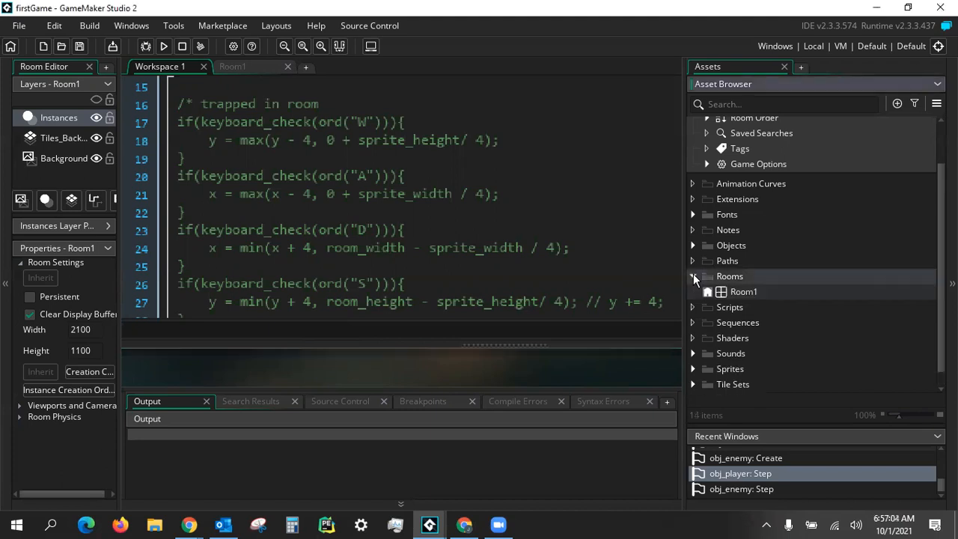
right_click(746, 273)
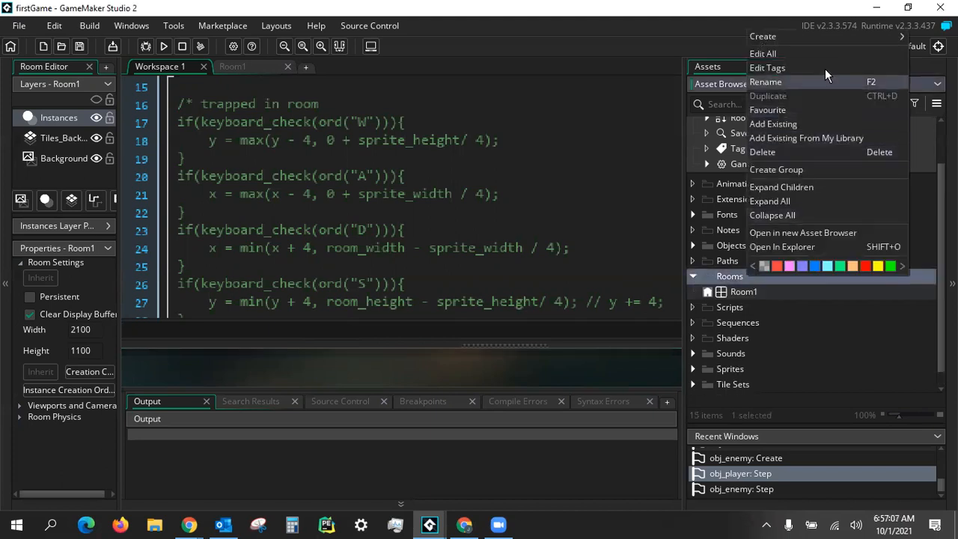
mouse_move(823, 38)
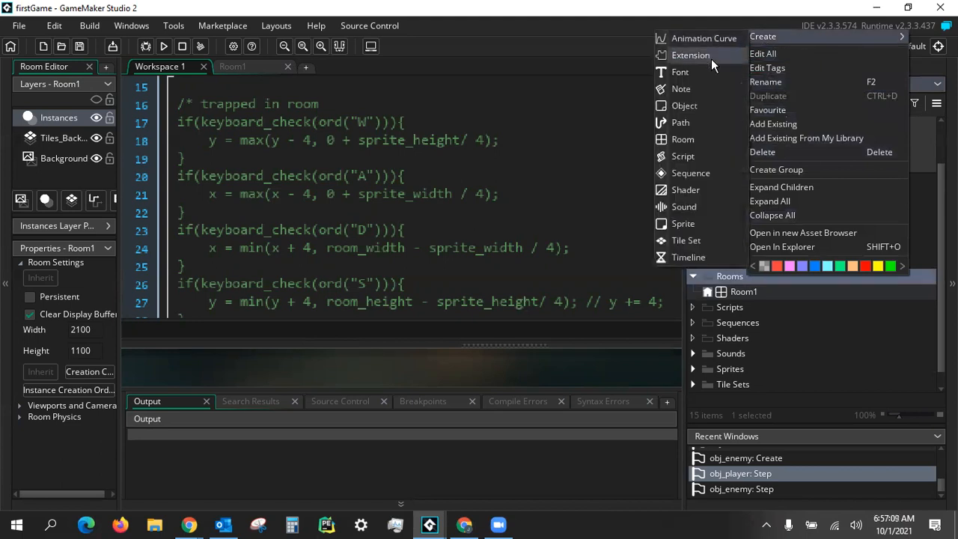
click(706, 134)
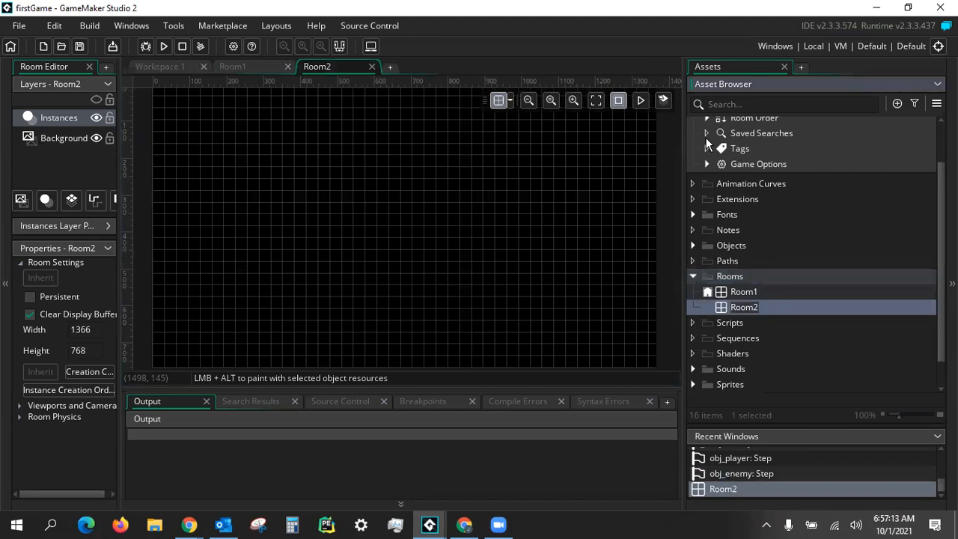
text(TitleScreen)
key(Return)
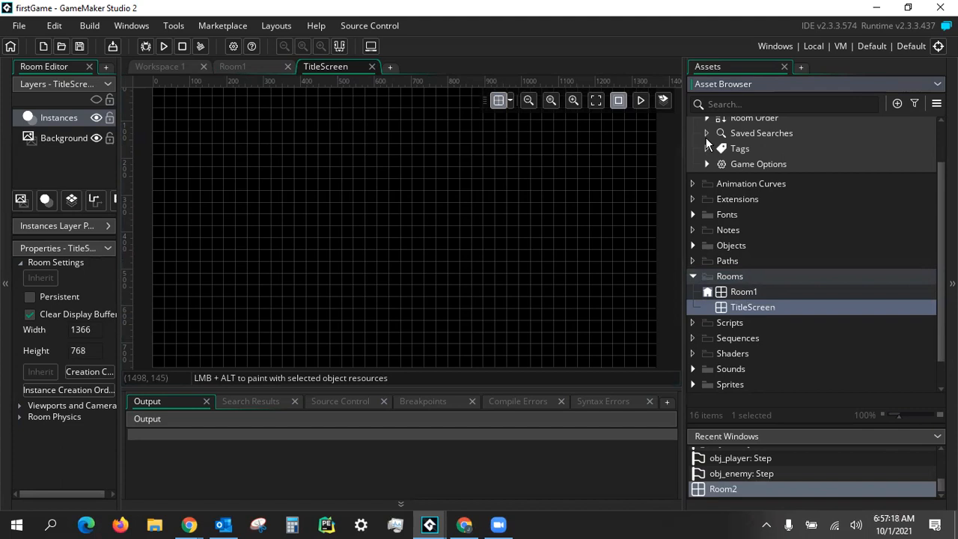
- Move TitleScreen above Room1 in the room order so it is the game's starting room
click(709, 308)
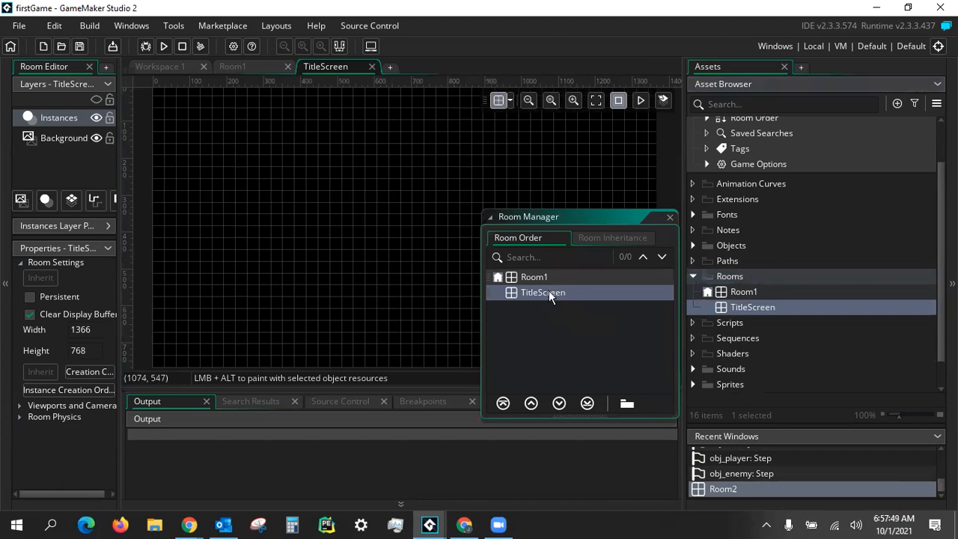
drag(544, 292, 557, 277)
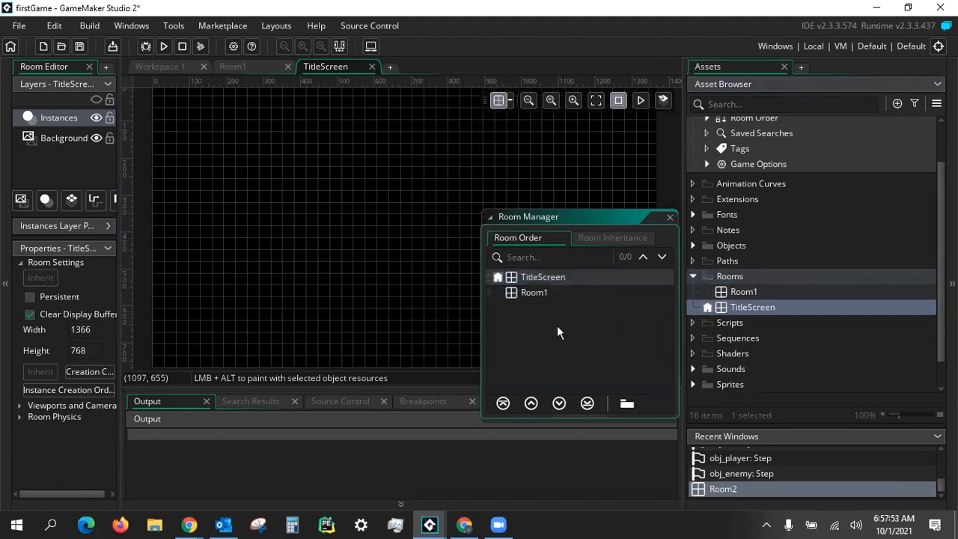
click(670, 218)
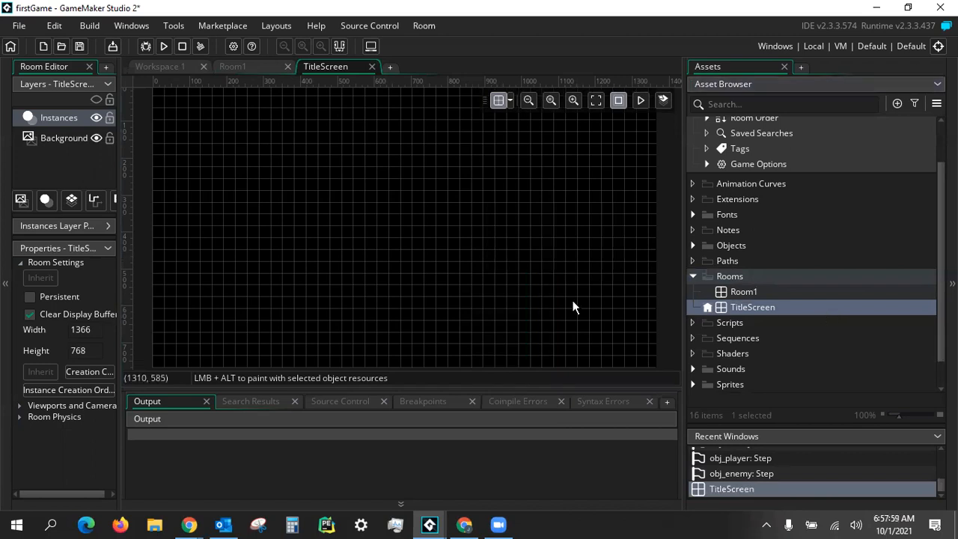
- Set the TitleScreen room's Background layer colour to the grey basic colour with hex 676767
drag(122, 172, 188, 177)
click(93, 139)
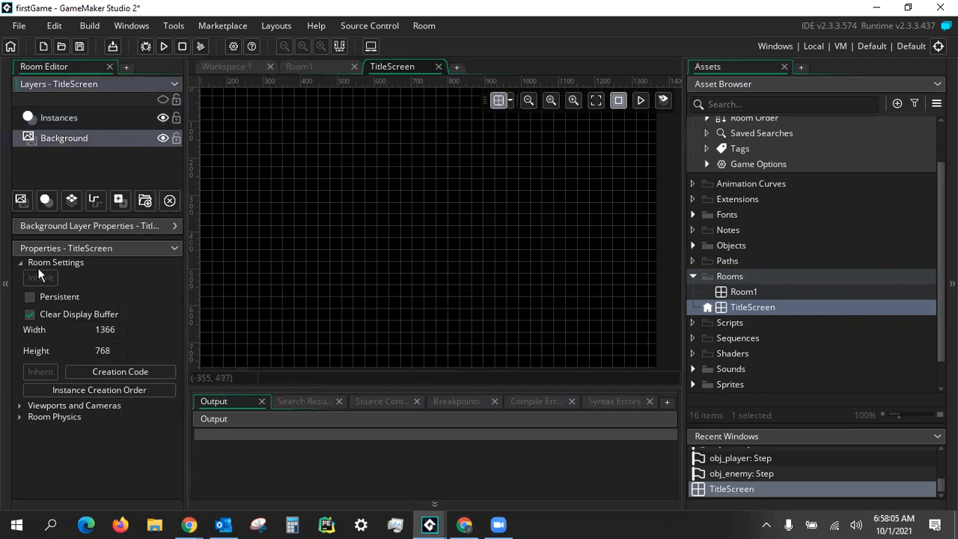
click(173, 247)
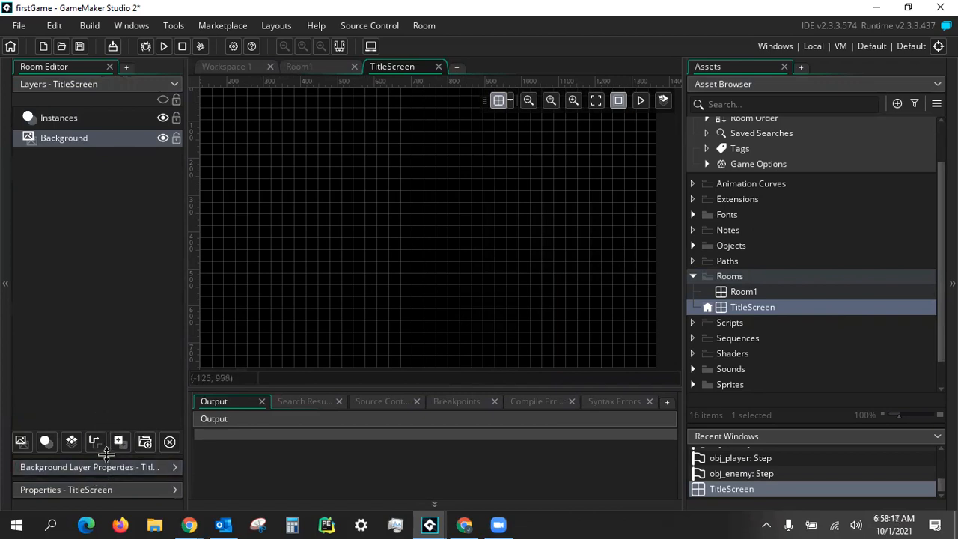
drag(107, 456, 112, 270)
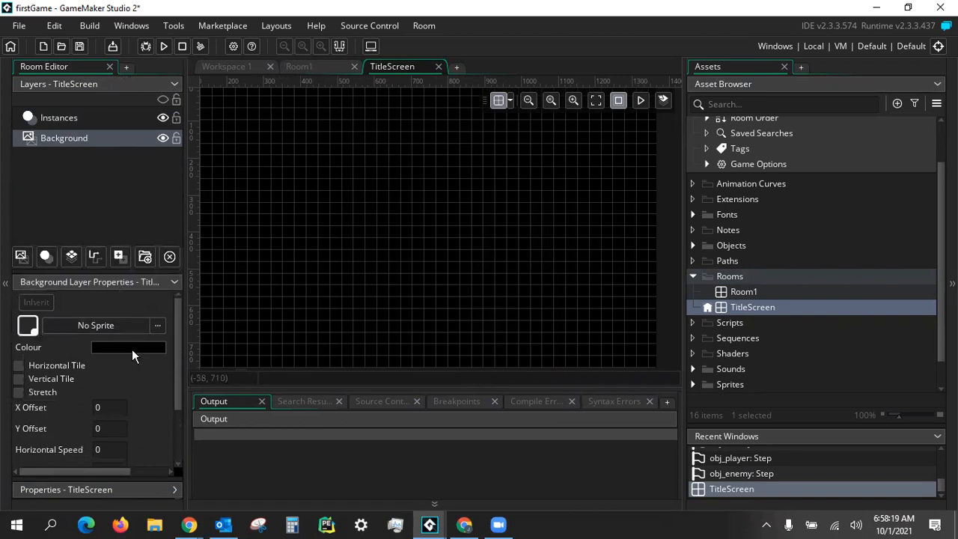
click(132, 354)
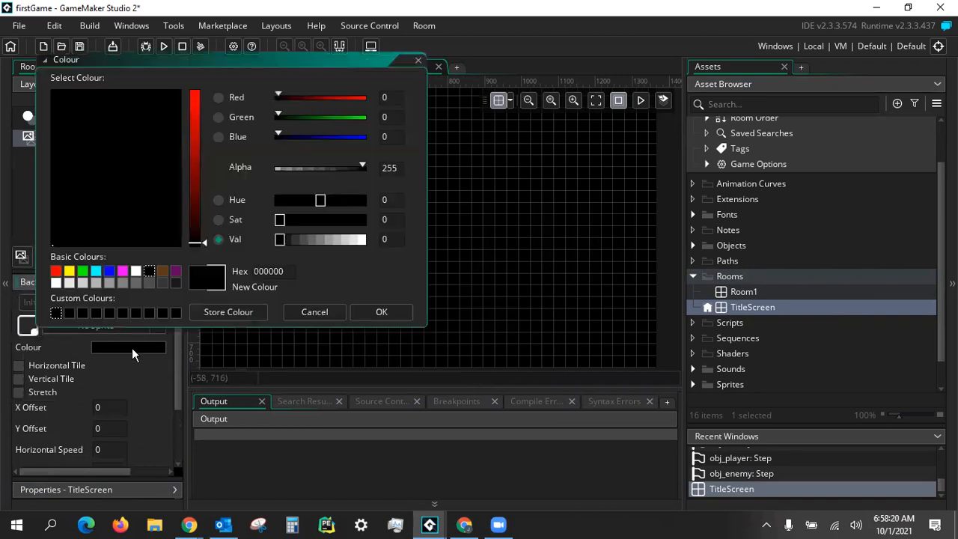
click(137, 282)
click(150, 284)
click(137, 285)
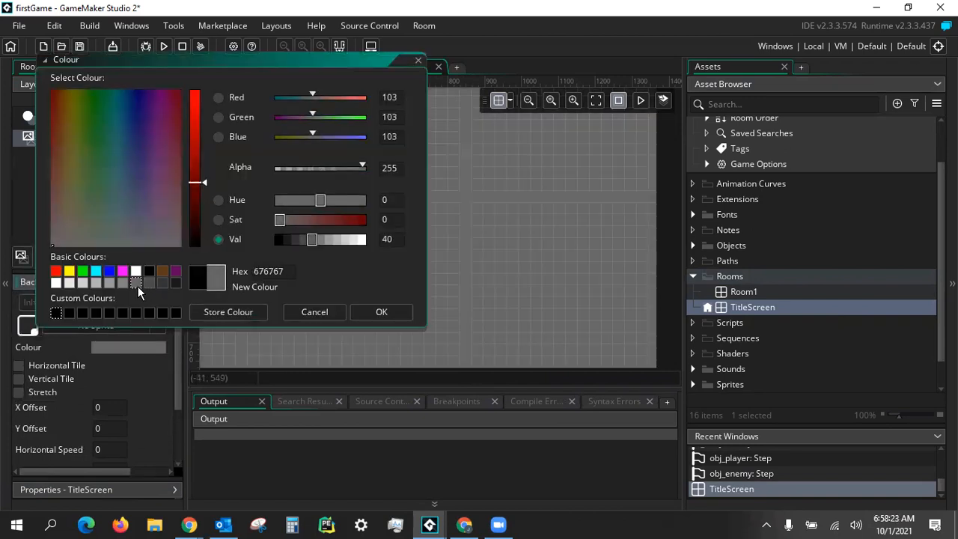
click(369, 311)
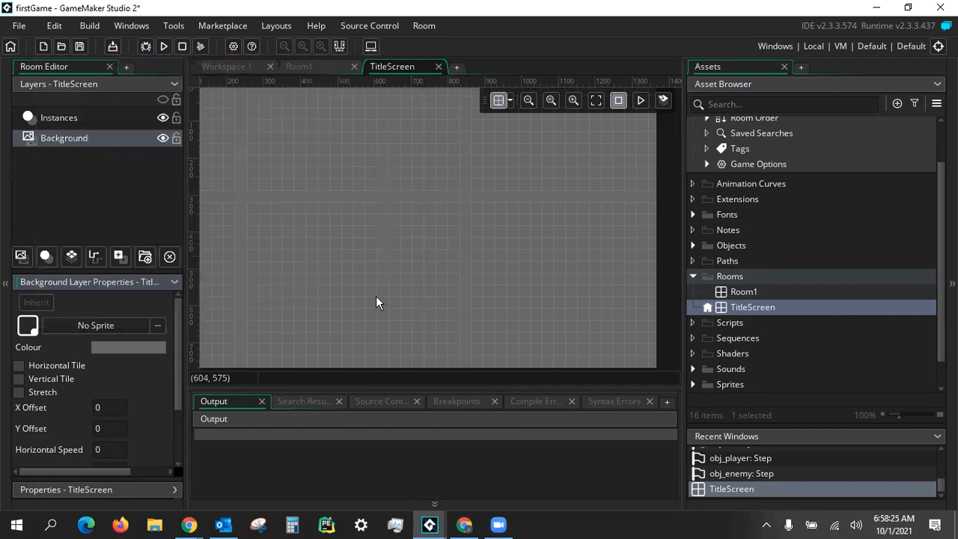
- Add a tile layer to the TitleScreen room and assign it the ts_background tile set
click(73, 256)
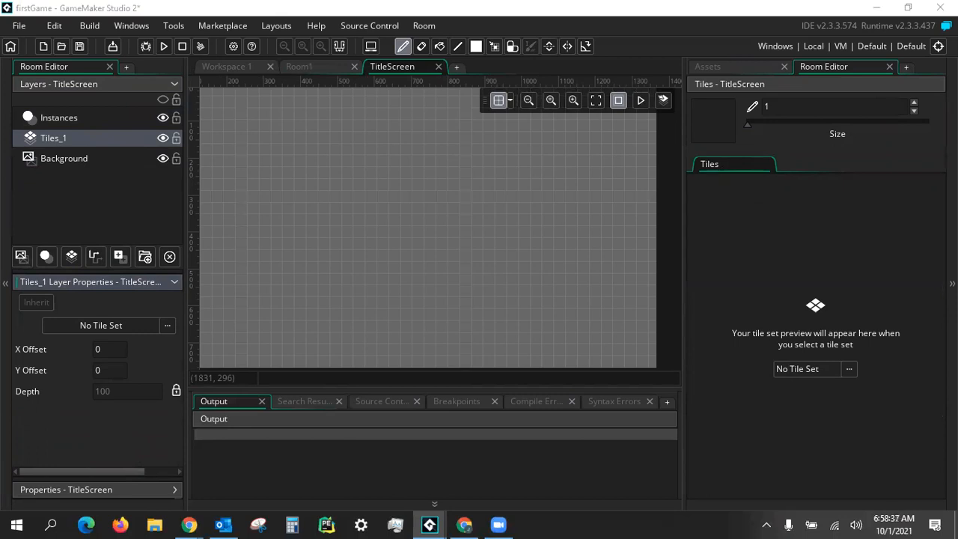
click(849, 369)
double_click(677, 181)
double_click(681, 194)
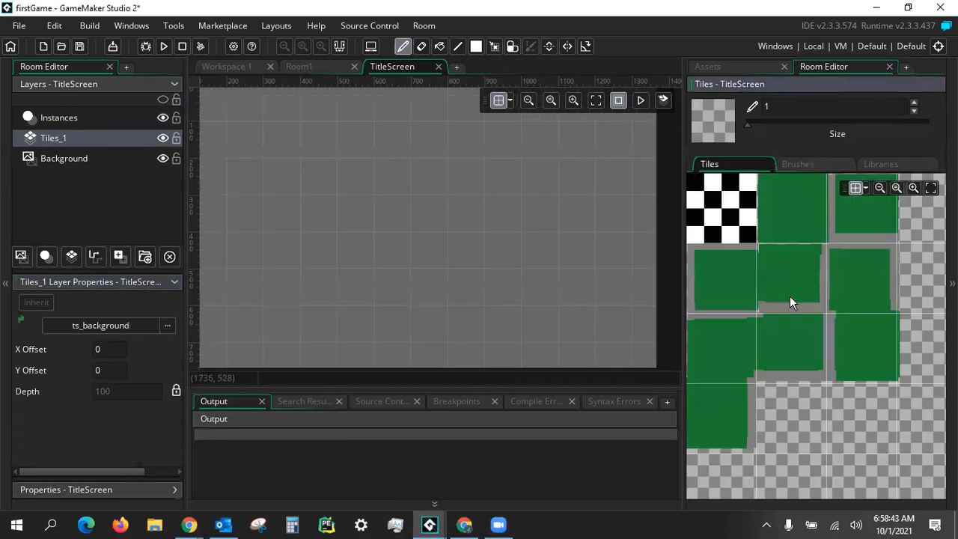
- Cover the whole TitleScreen room with the plain green tile, using a brush size of 13
scroll(452, 238, down, 4)
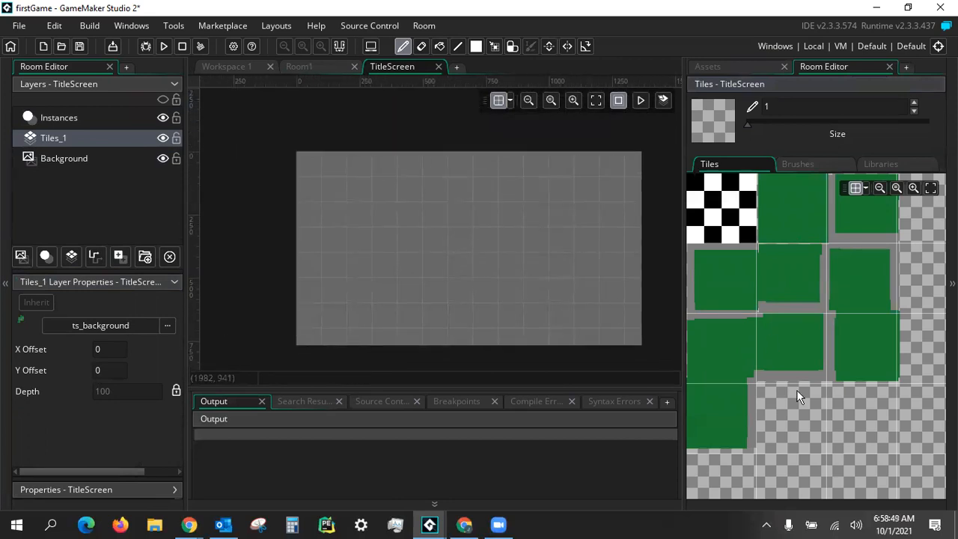
click(719, 397)
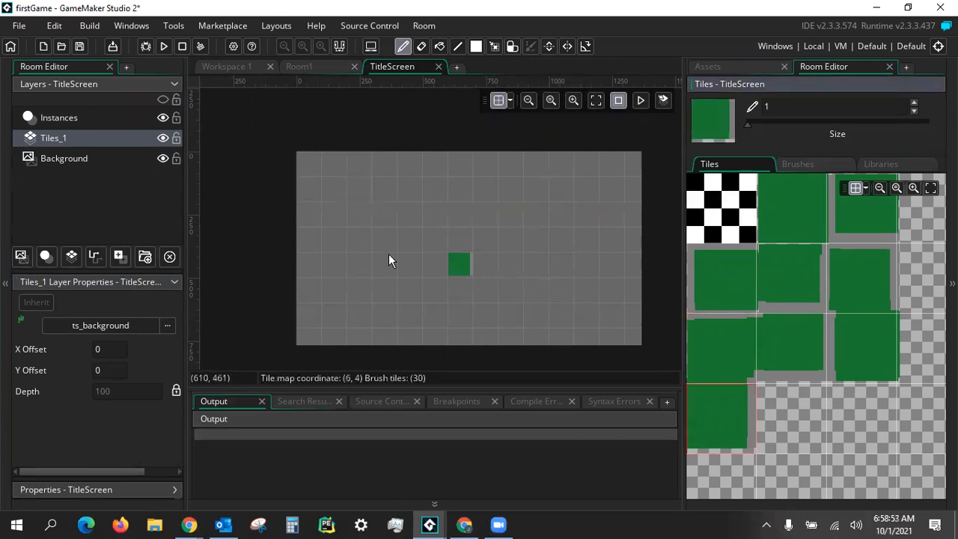
click(796, 252)
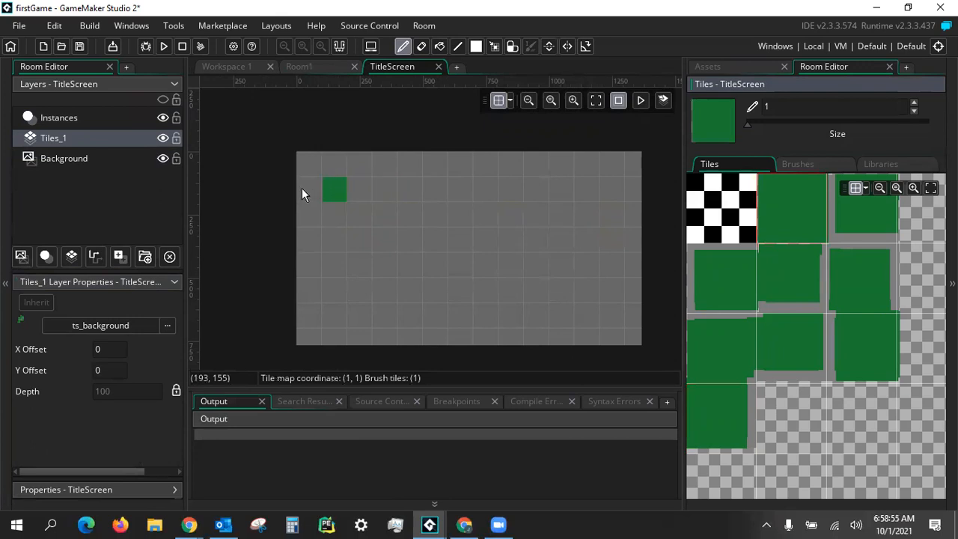
drag(747, 125, 803, 126)
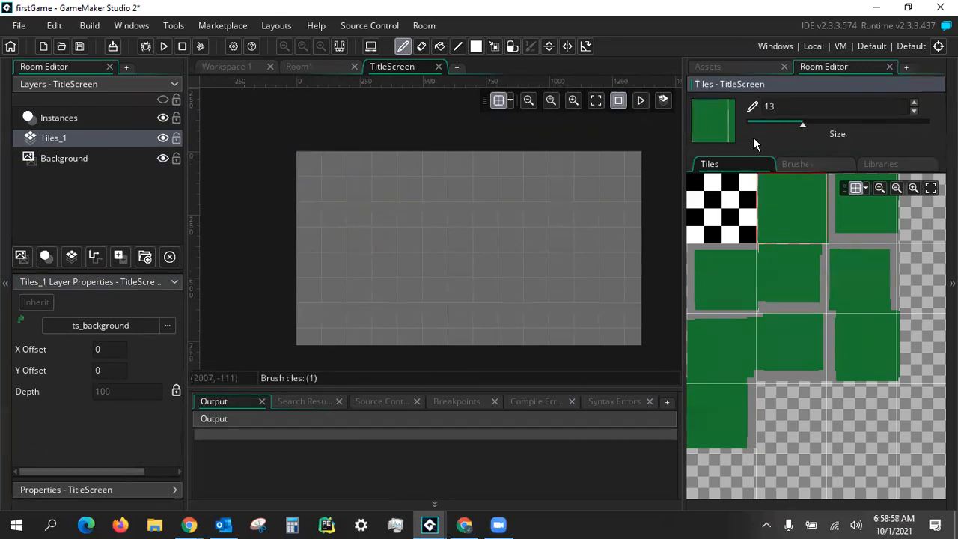
click(372, 205)
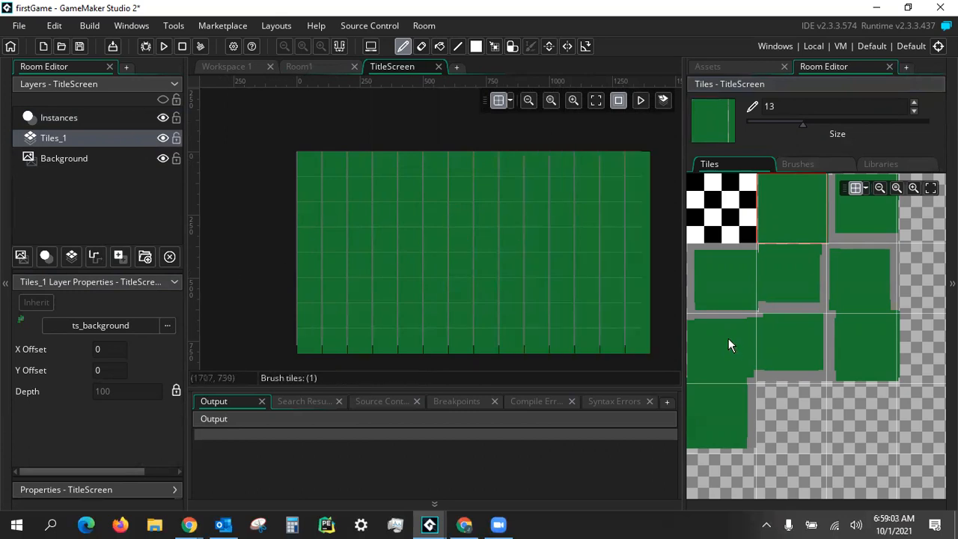
- Create a new sprite in the Sprites group and name it spr_titleScreen
click(727, 66)
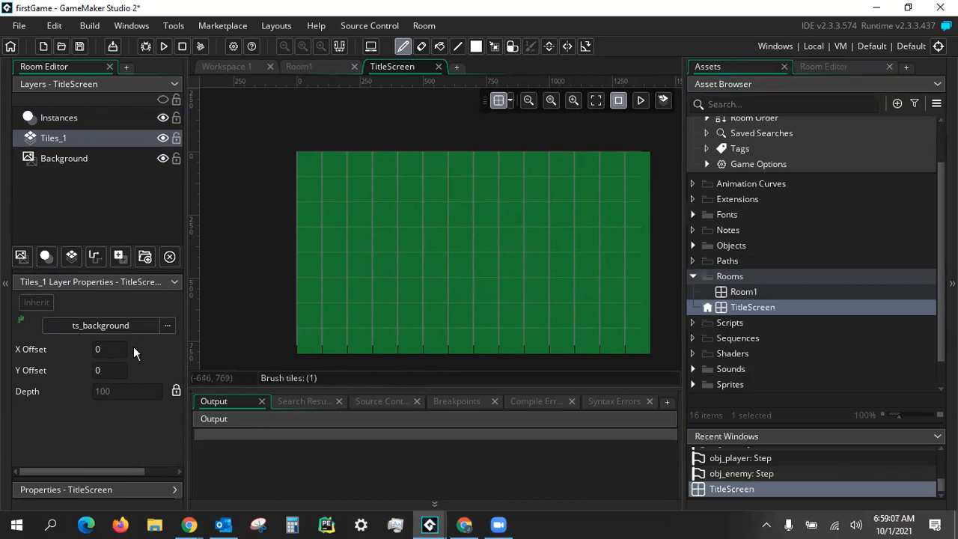
click(93, 163)
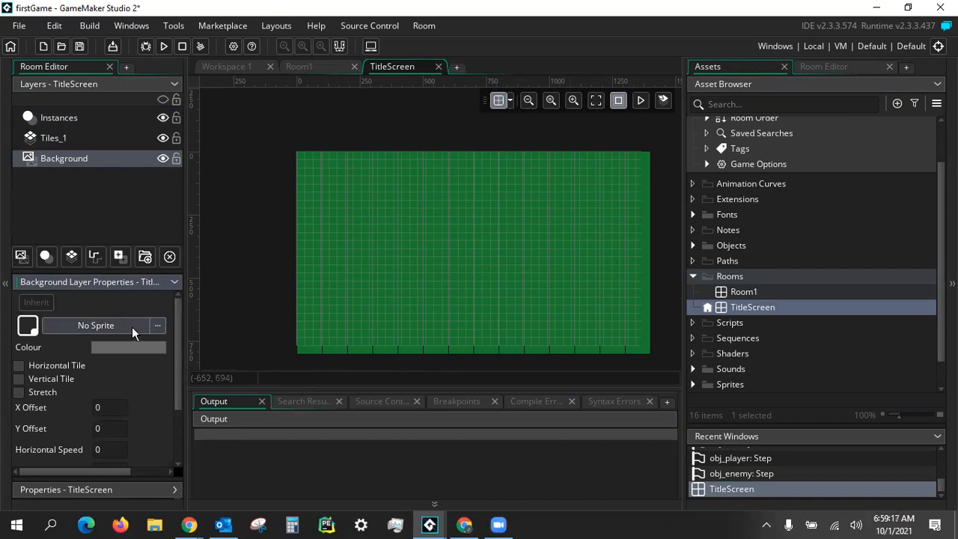
scroll(772, 295, down, 2)
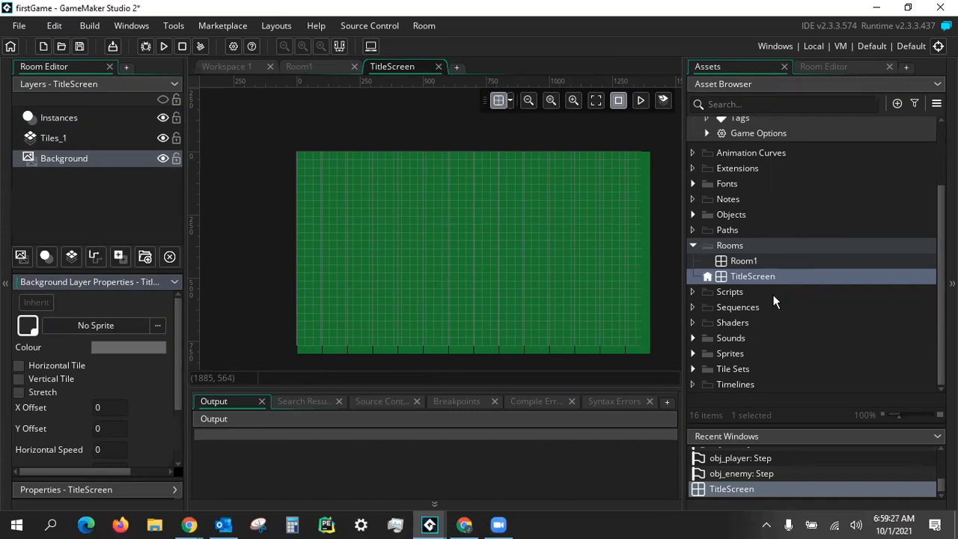
click(694, 352)
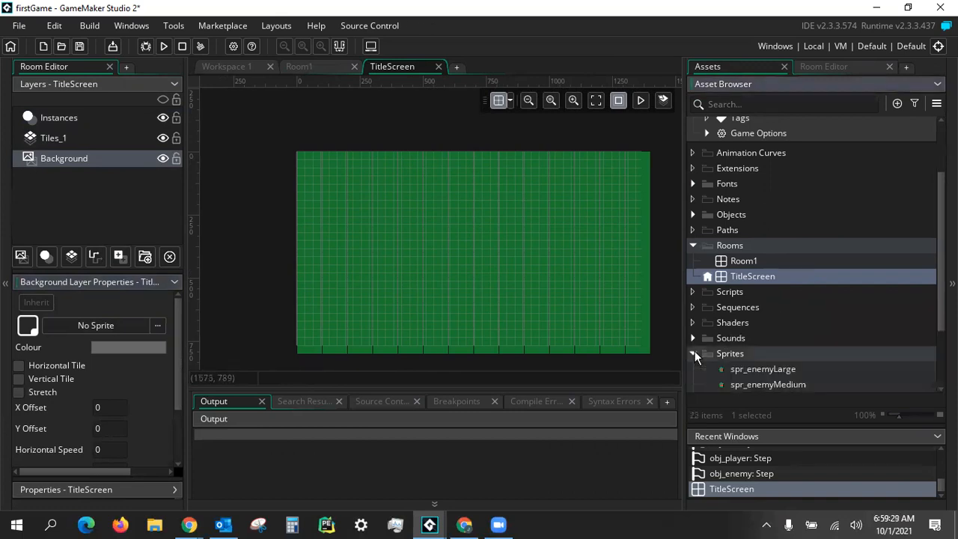
scroll(719, 345, down, 2)
right_click(731, 265)
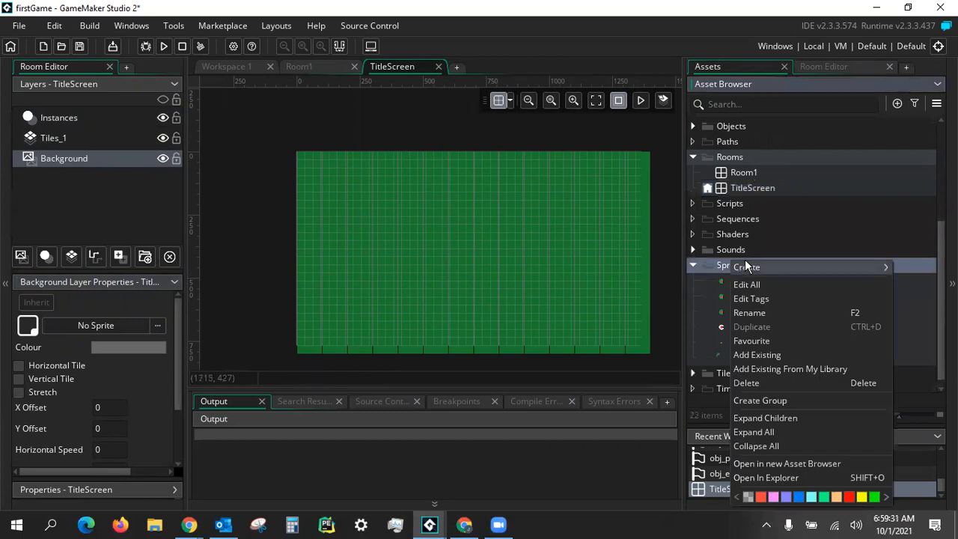
mouse_move(752, 264)
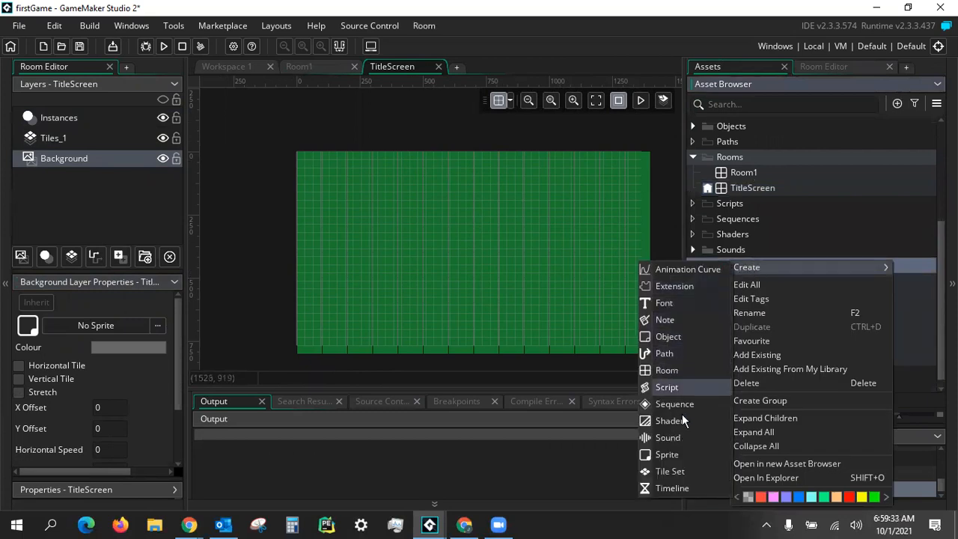
click(681, 453)
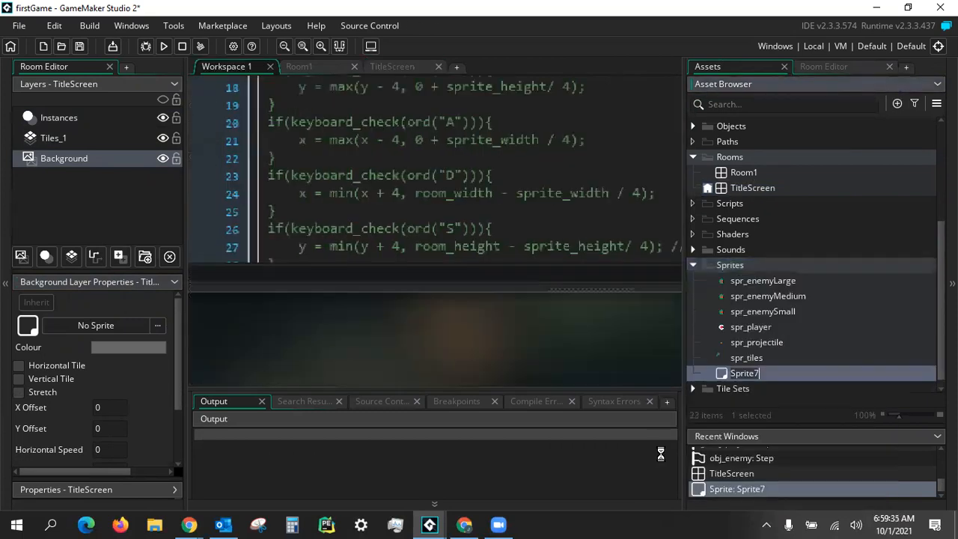
click(294, 123)
drag(265, 122, 184, 121)
text(sp)
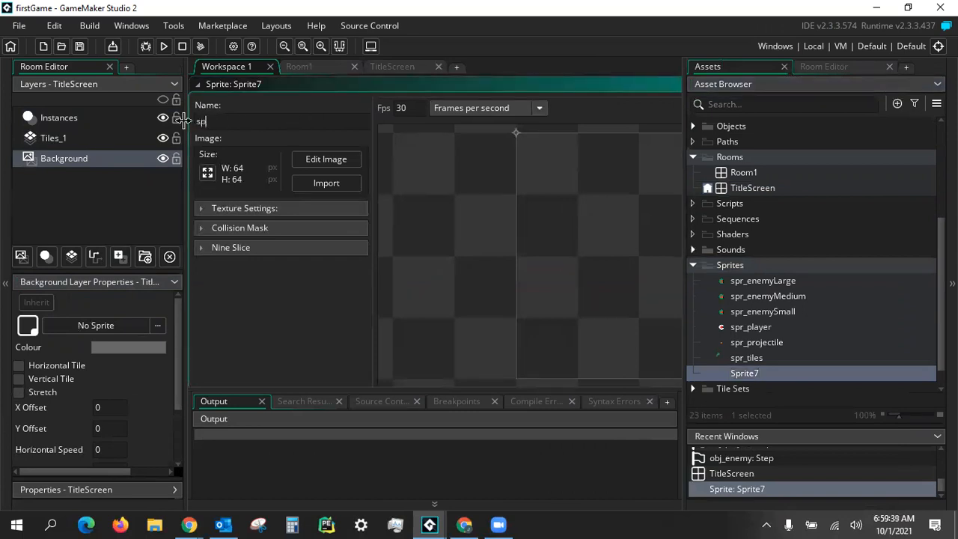
text(r_titleScreen)
- Scale the spr_titleScreen sprite to 528 by 528 pixels, keeping its aspect ratio
click(205, 175)
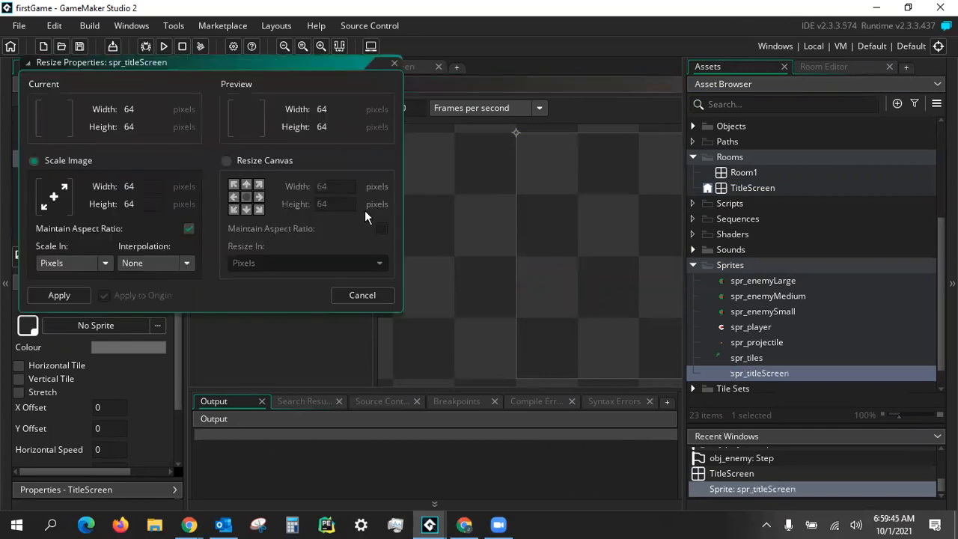
double_click(121, 181)
text(528)
click(102, 163)
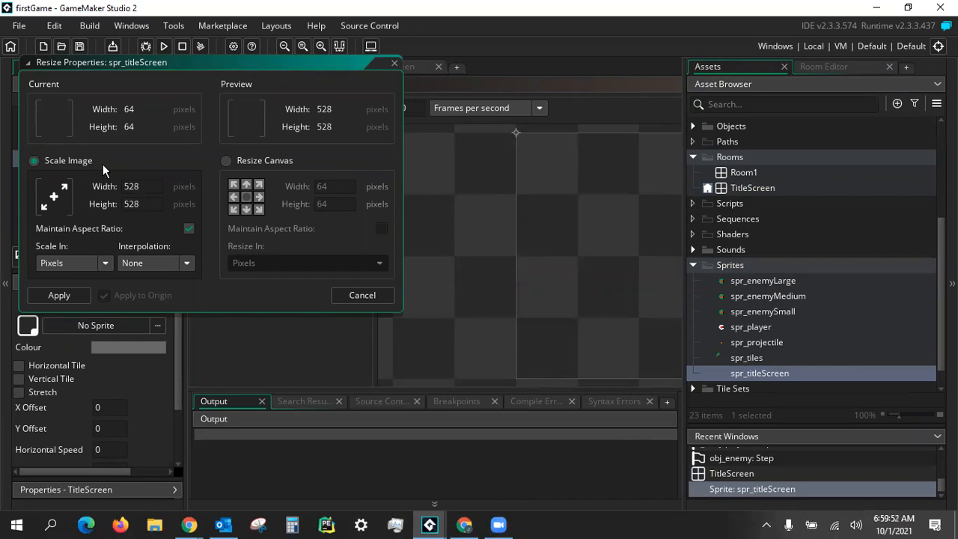
click(58, 296)
- Open the blank spr_titleScreen image for editing and bring the drawing tools into view
ctrl+scroll(294, 308, down, 3)
ctrl+scroll(293, 309, up, 3)
middle_drag(565, 234, 359, 237)
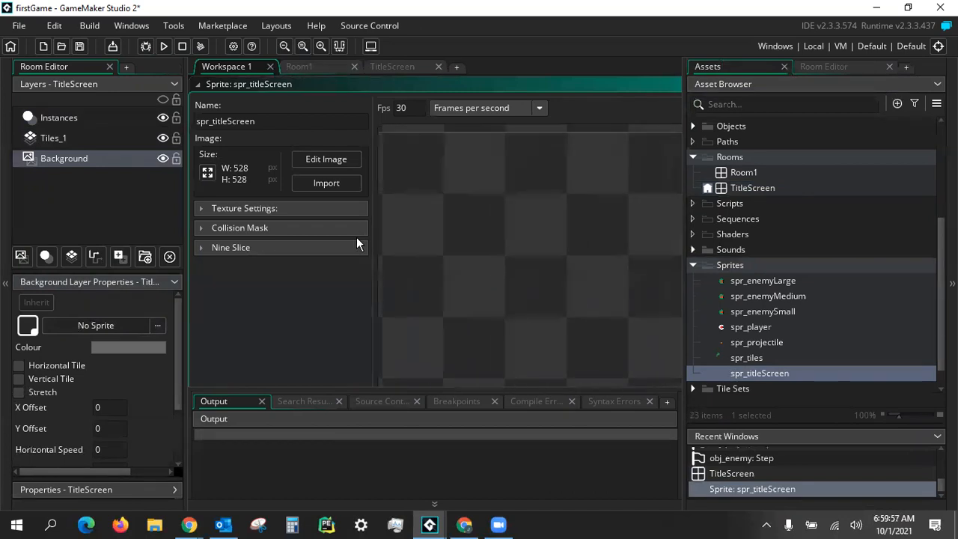
middle_drag(544, 98, 589, 118)
click(675, 135)
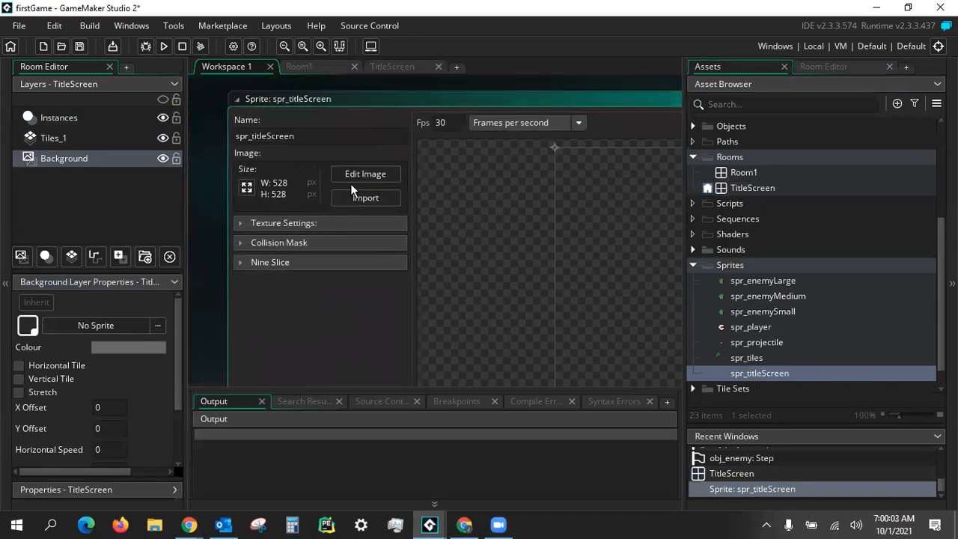
click(355, 175)
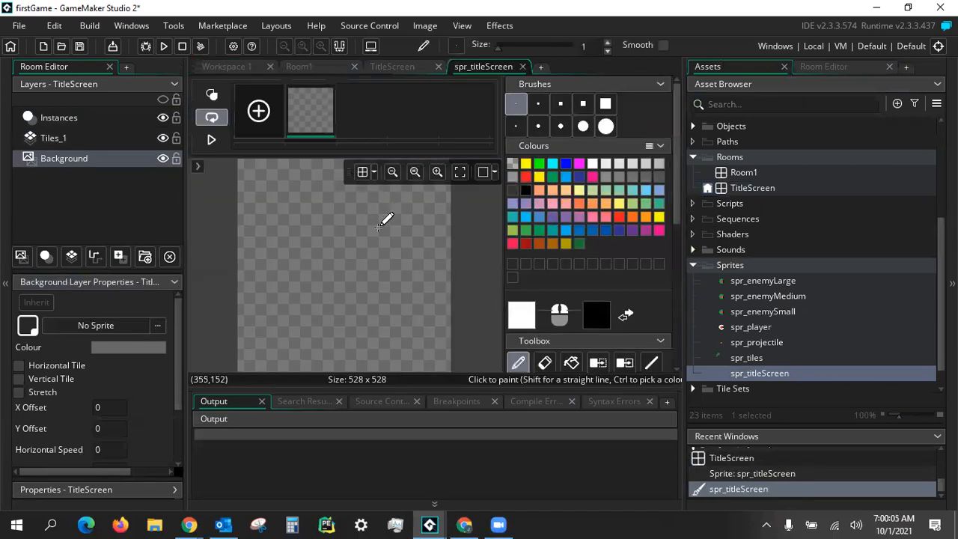
scroll(592, 295, down, 2)
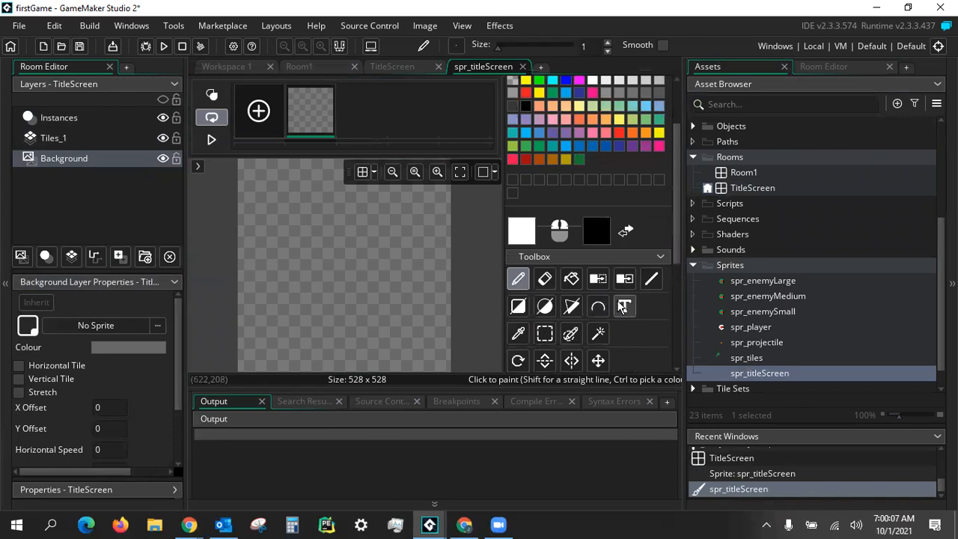
- Open the spr_player sprite's image for editing and copy its frame
click(621, 306)
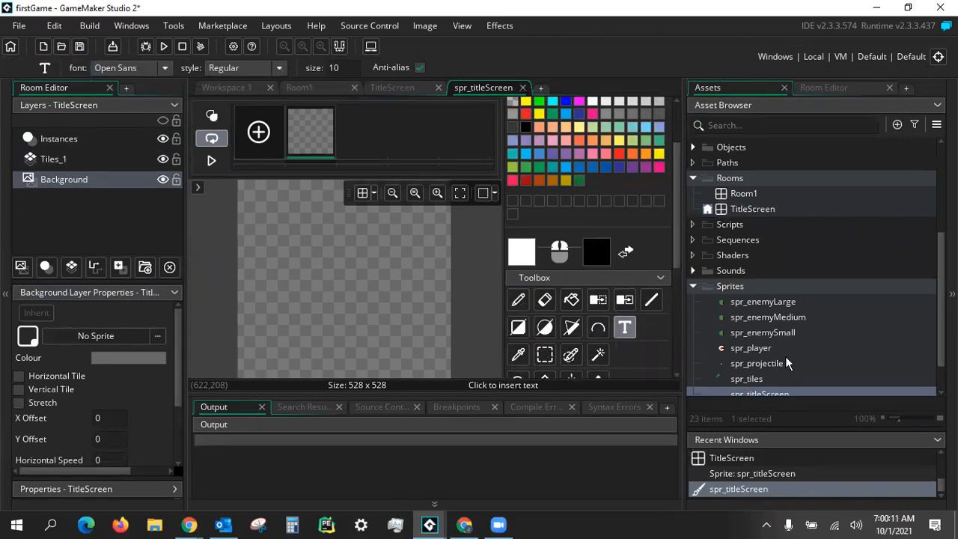
scroll(790, 335, down, 2)
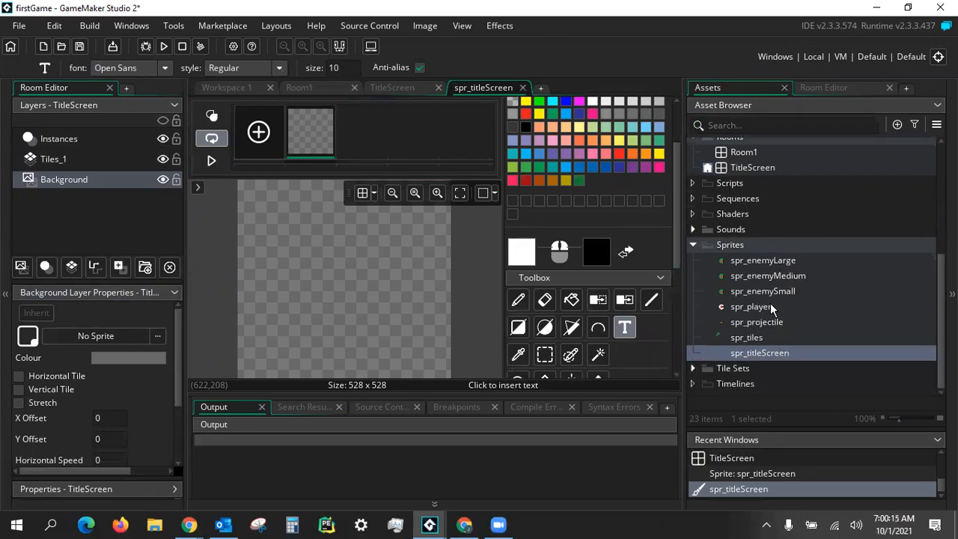
double_click(770, 303)
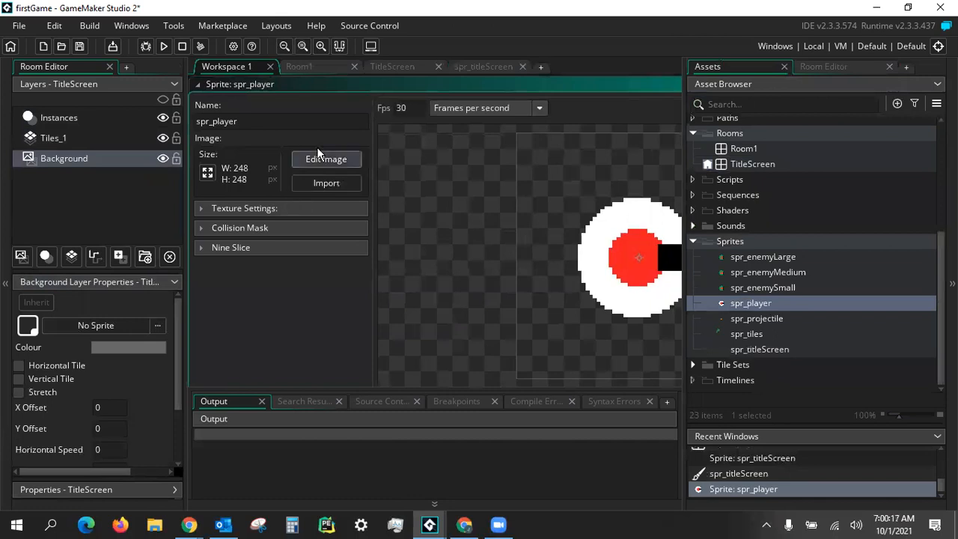
click(316, 161)
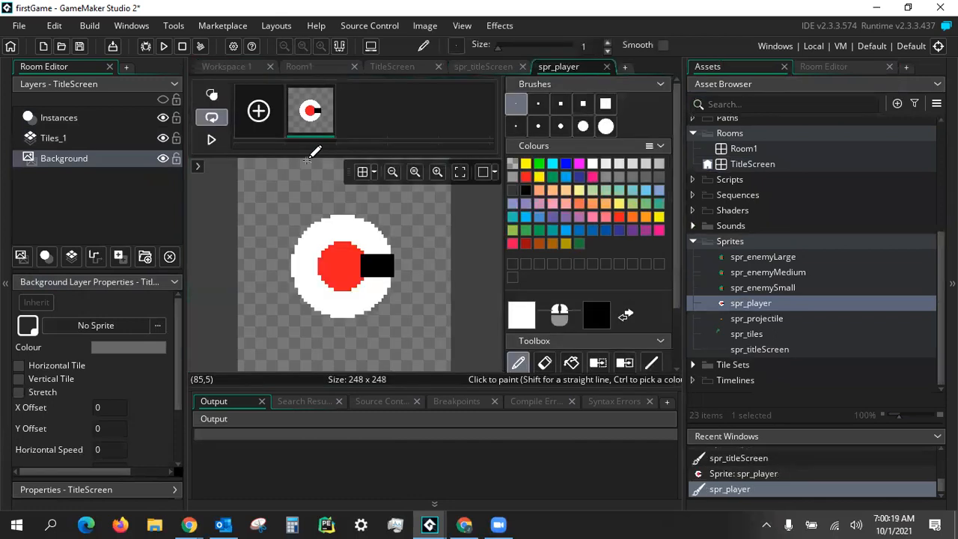
right_click(314, 113)
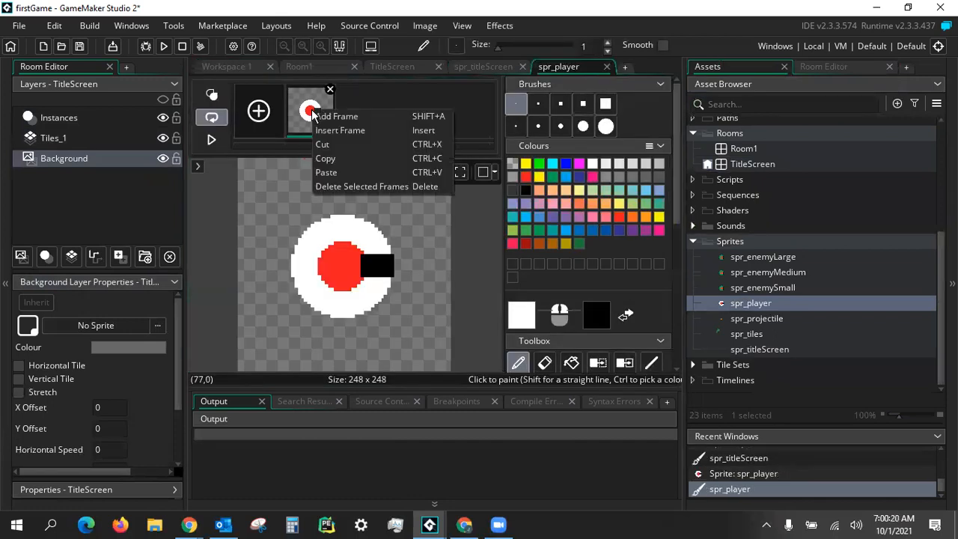
click(341, 161)
- Replace the blank frame of spr_titleScreen with the copied player frame and close the spr_player image
double_click(786, 349)
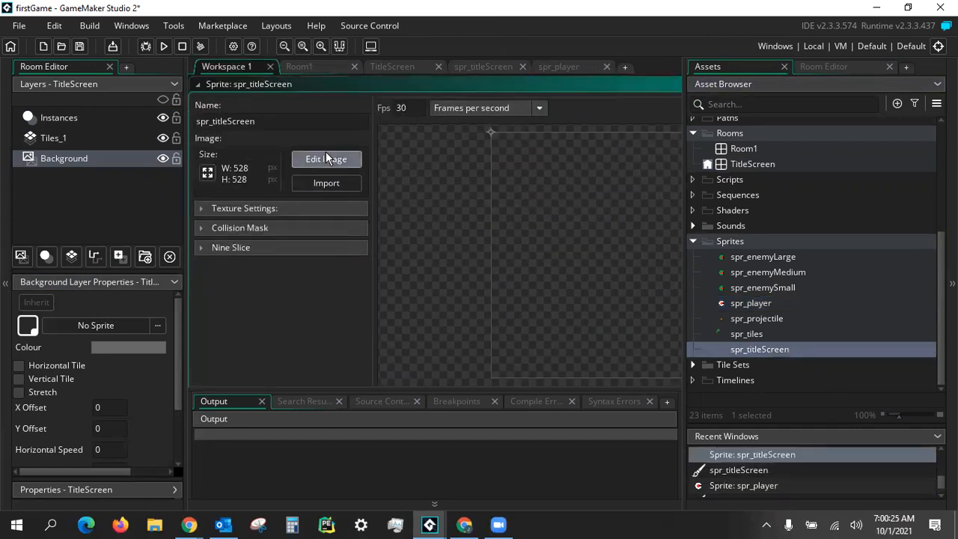
click(326, 158)
right_click(360, 129)
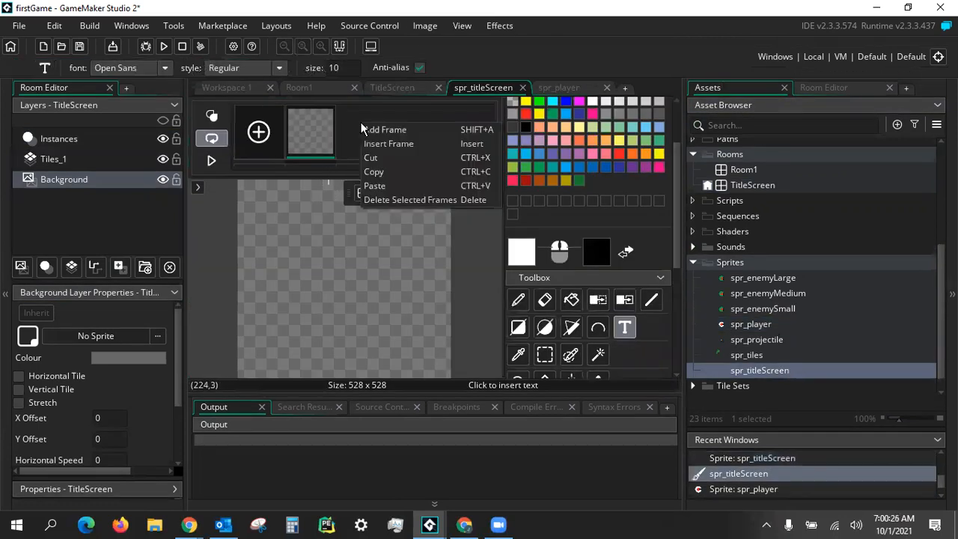
click(368, 186)
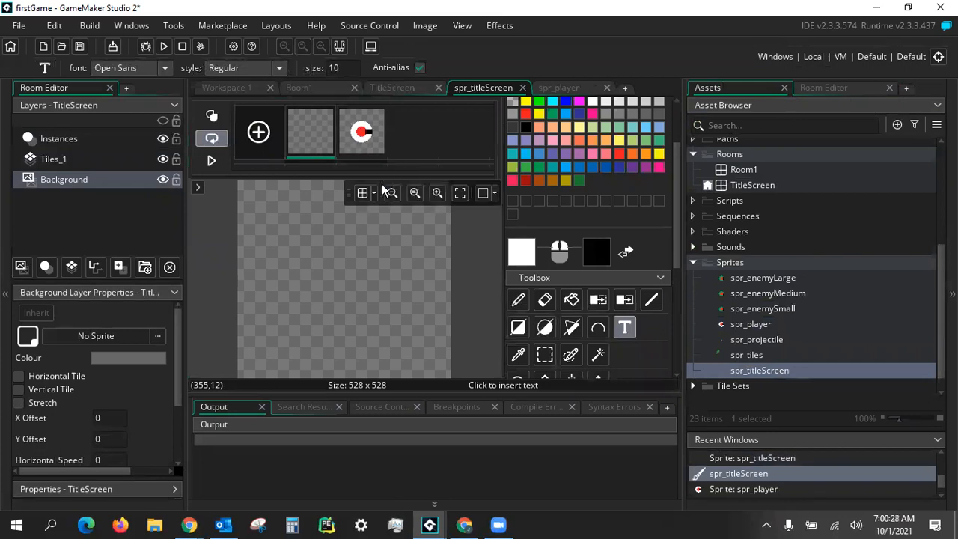
click(330, 109)
click(479, 259)
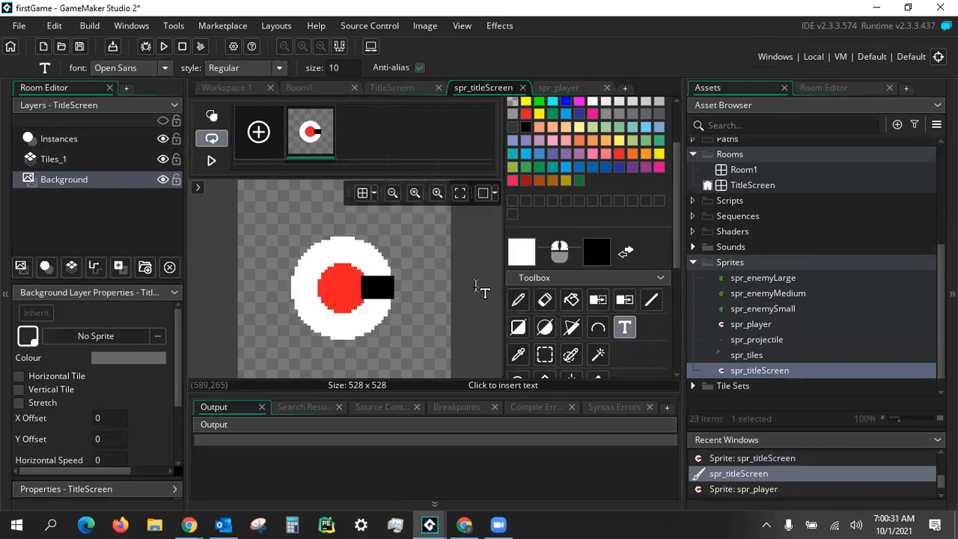
ctrl+scroll(291, 278, up, 2)
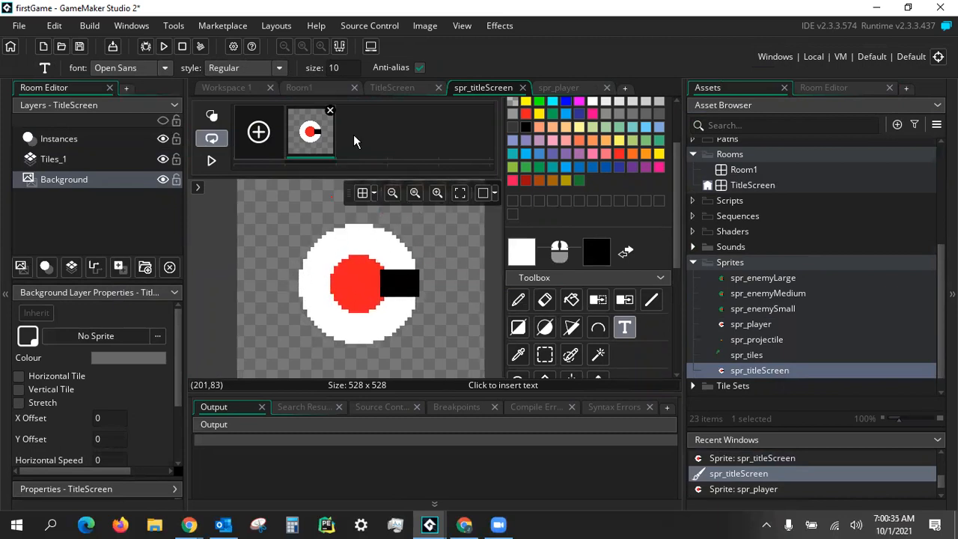
click(607, 88)
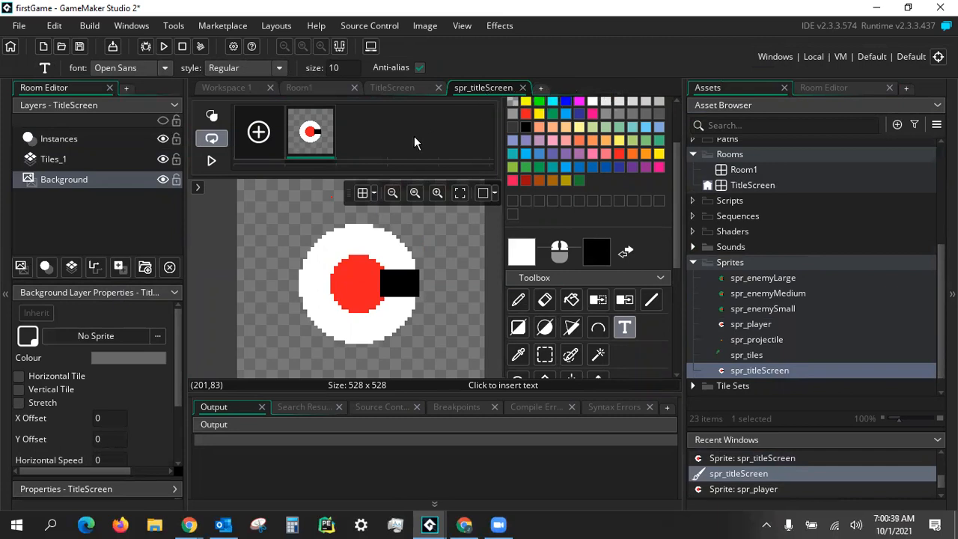
- Select the player graphic in the spr_titleScreen image, move it to the canvas's lower-left area, and deselect it
mouse_move(468, 318)
middle_down()
mouse_move(466, 268)
mouse_move(459, 303)
middle_up()
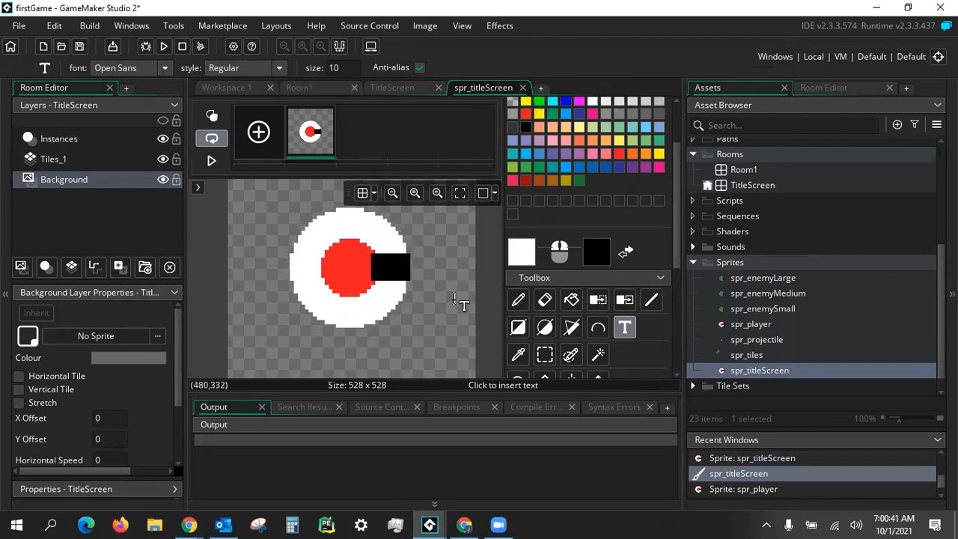
click(545, 354)
drag(281, 210, 440, 339)
drag(372, 265, 310, 246)
click(429, 244)
- Write "Press Enter to" and "Start the game" on two lines across the image's top in white Open Sans Extrabold size 50, and save
middle_drag(429, 242, 414, 377)
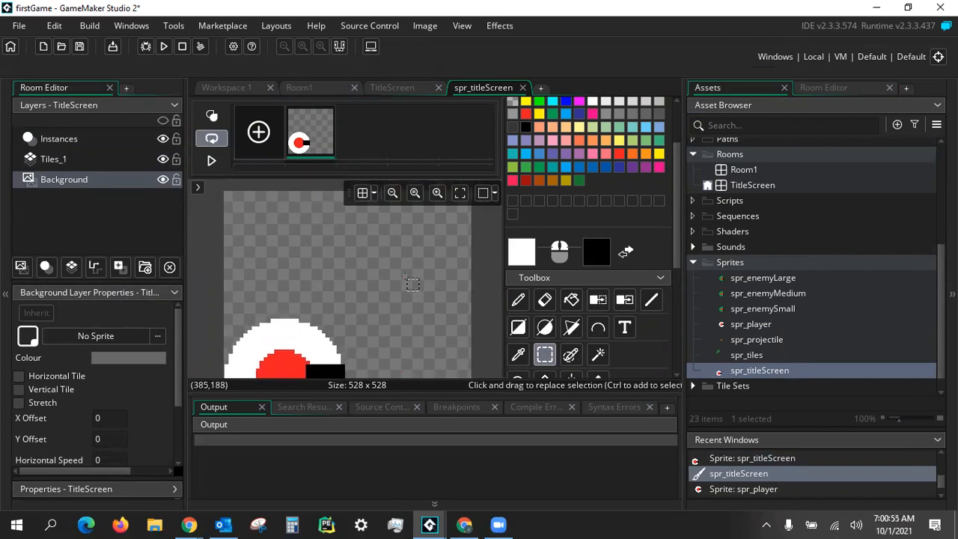
click(625, 327)
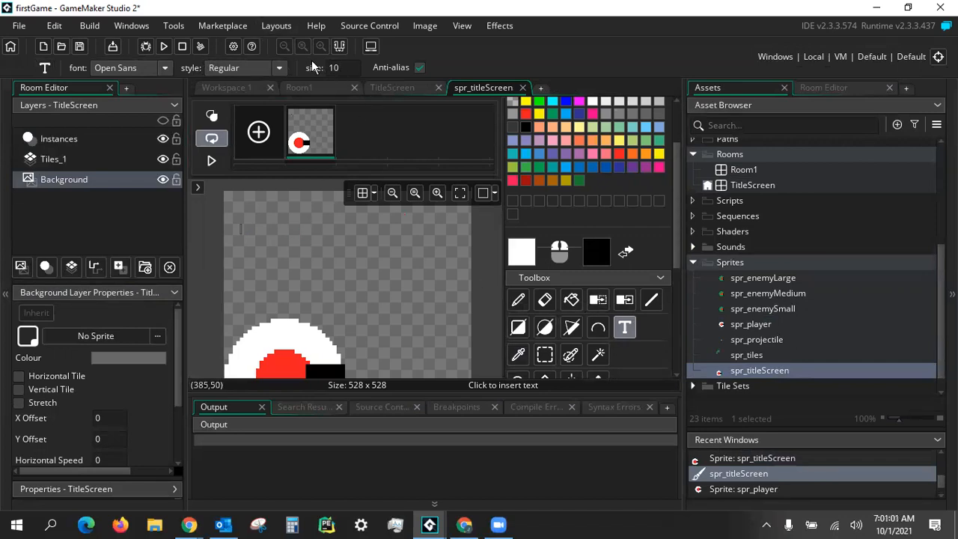
click(253, 67)
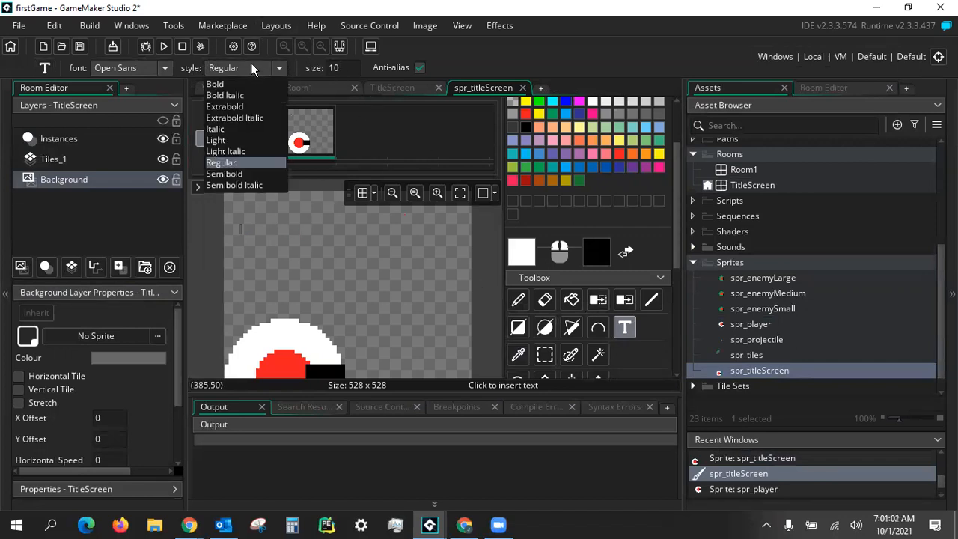
click(262, 106)
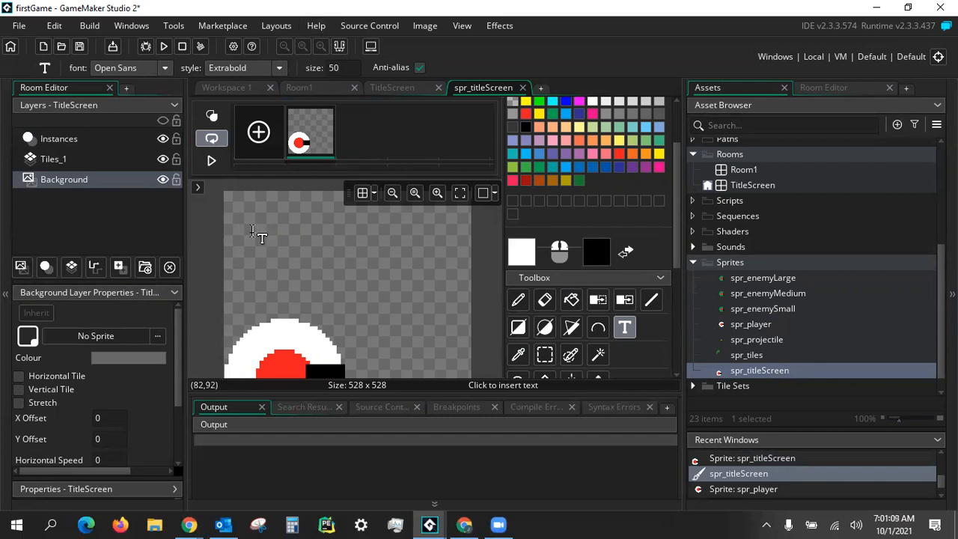
click(230, 215)
text(P)
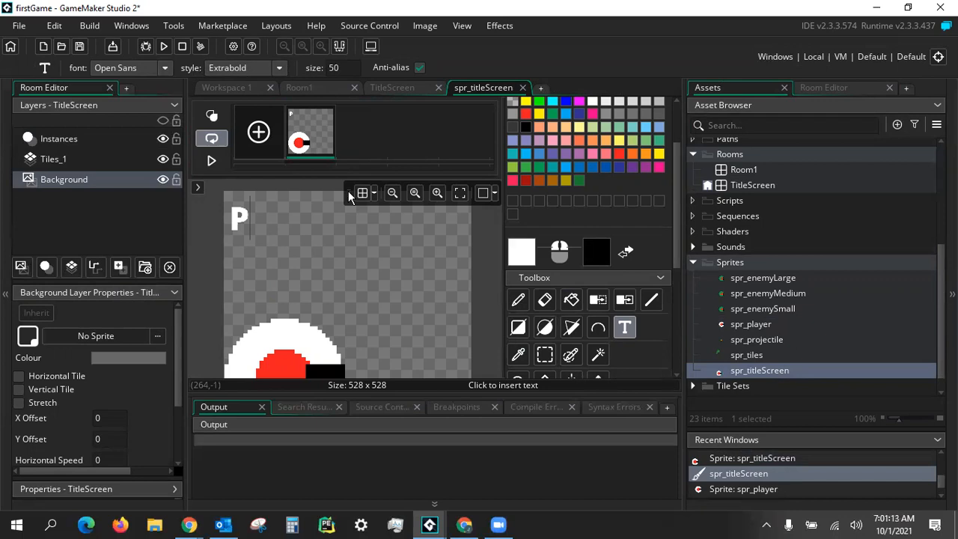
text(ress Enter)
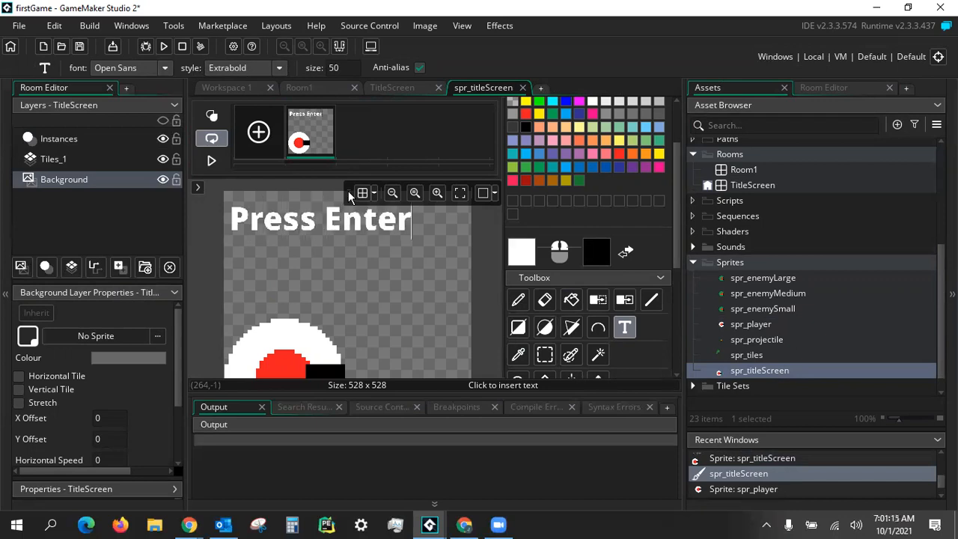
text( to )
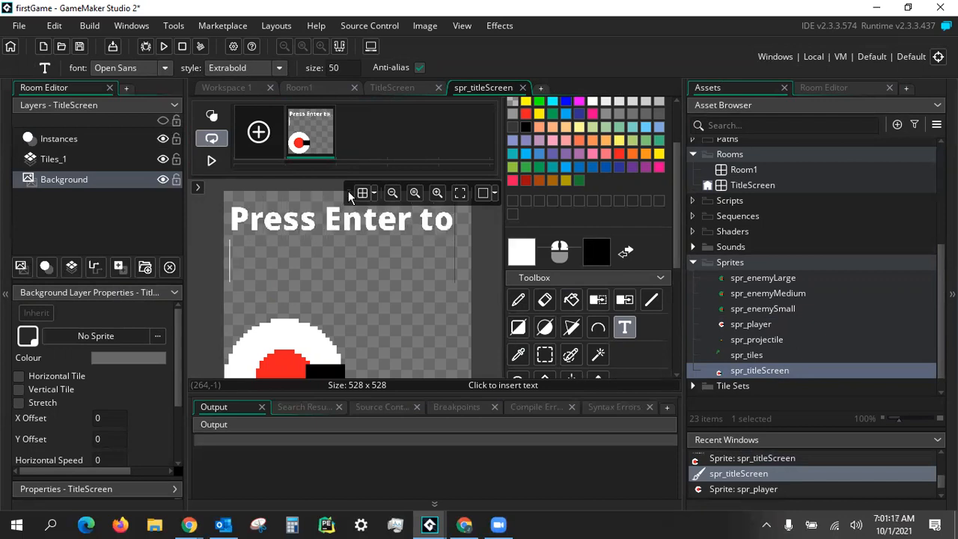
text(Start the game)
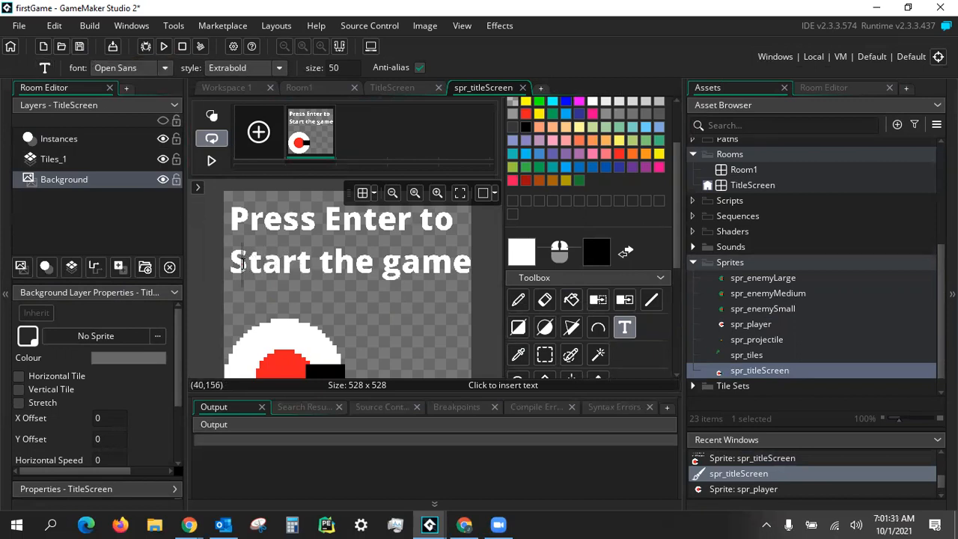
click(80, 47)
- Create a new object in the Objects group and name it obj_titleScreen
scroll(757, 243, up, 4)
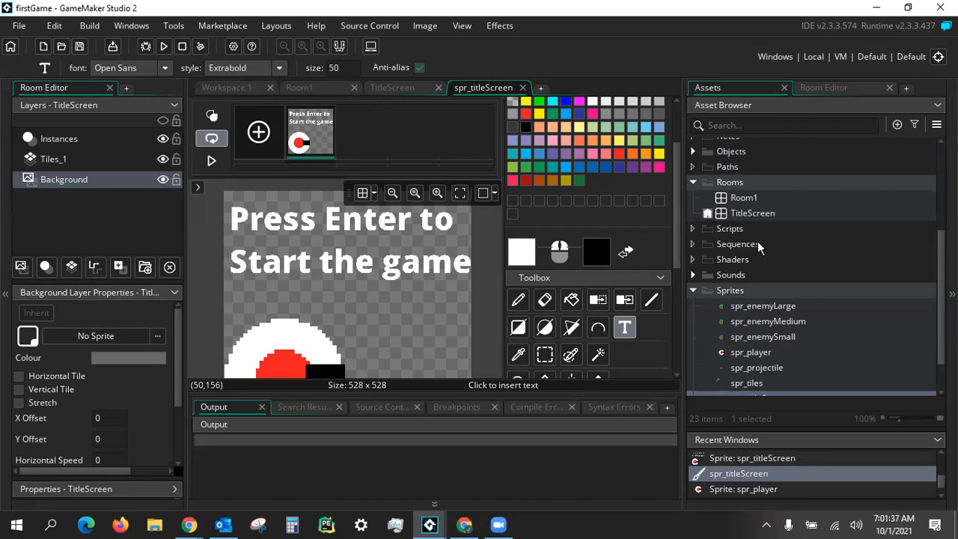
click(694, 240)
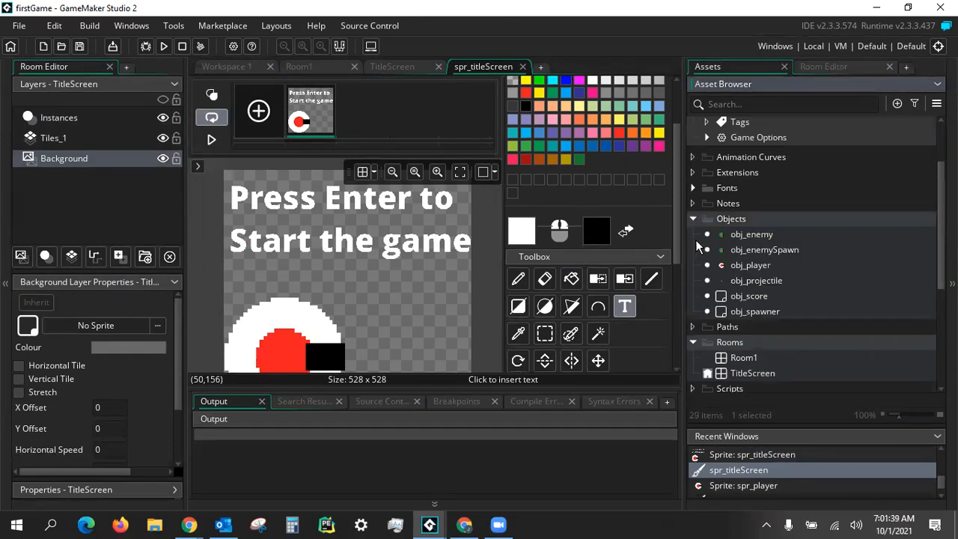
right_click(762, 215)
mouse_move(795, 226)
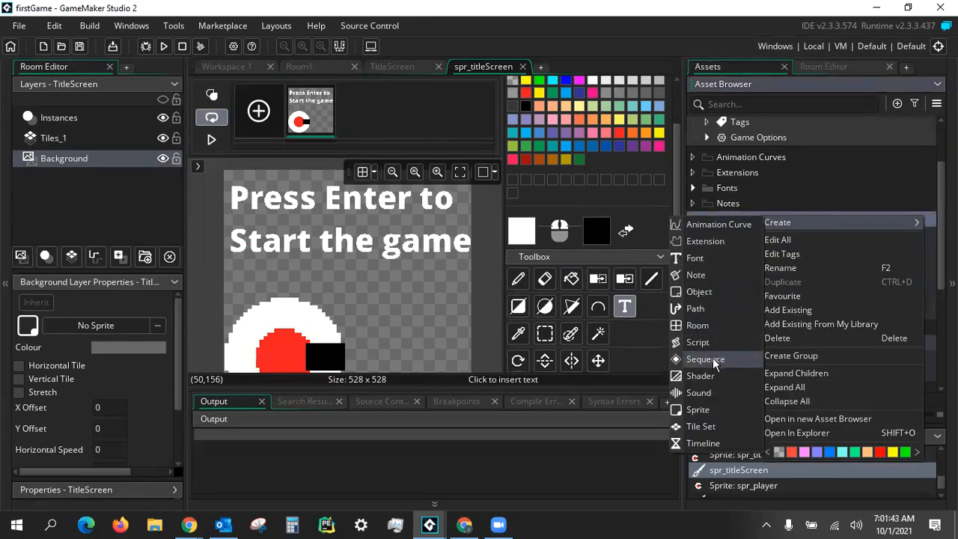
click(724, 292)
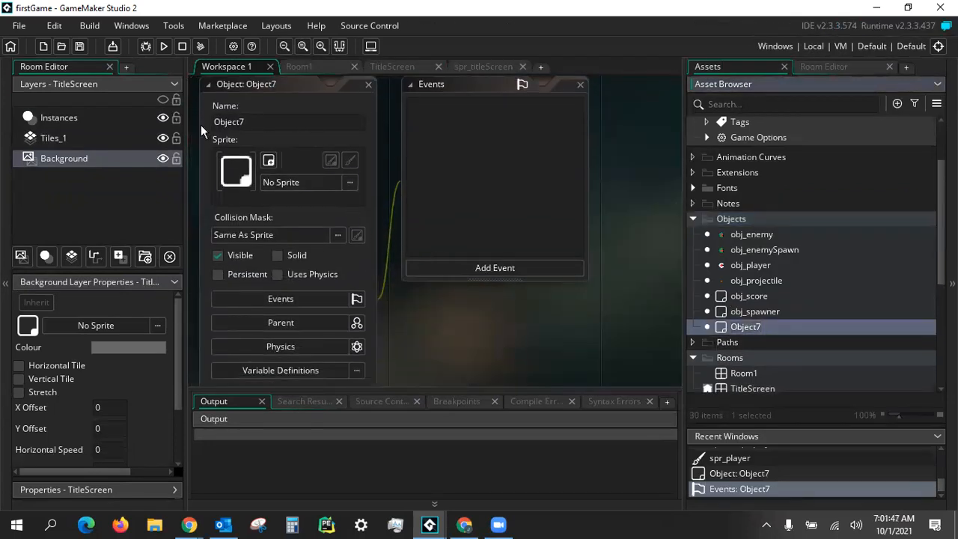
click(226, 121)
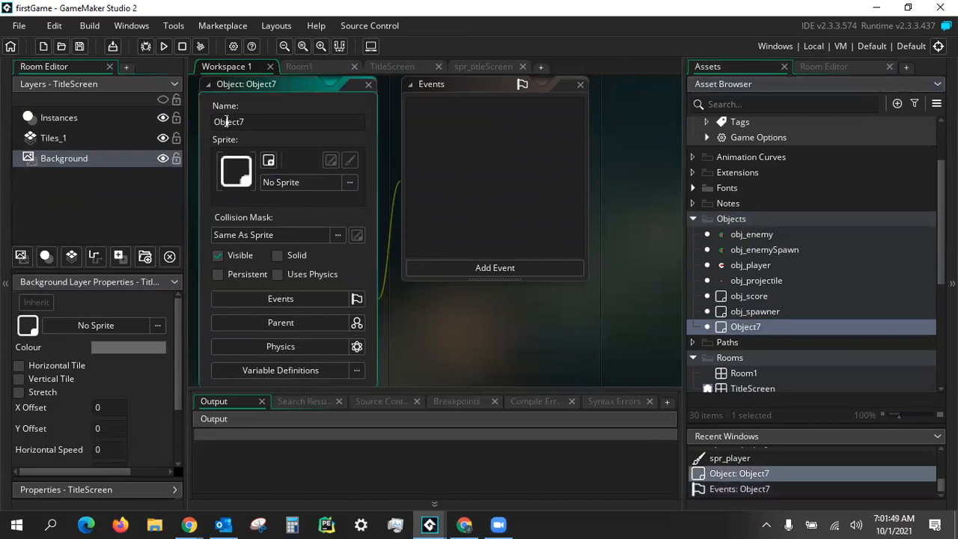
key(ctrl+a)
text(obj_titleScreen)
- Assign the spr_titleScreen sprite to obj_titleScreen
click(321, 184)
double_click(524, 218)
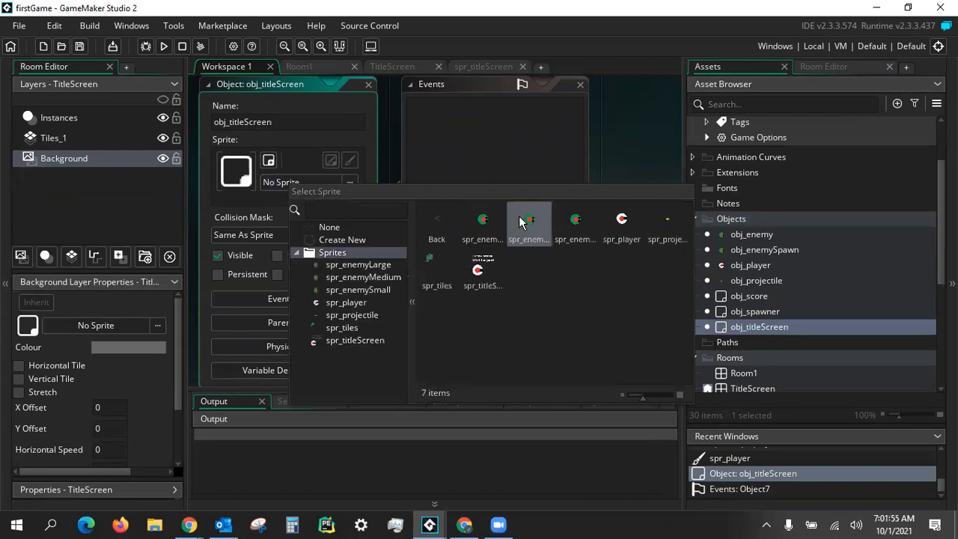
double_click(490, 272)
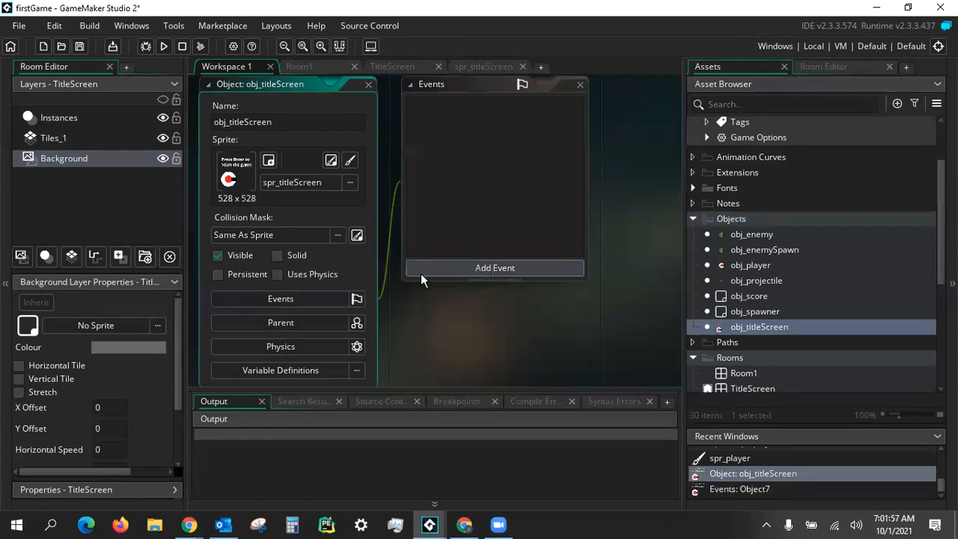
- Add a Key Up event for the Enter key to obj_titleScreen
click(522, 270)
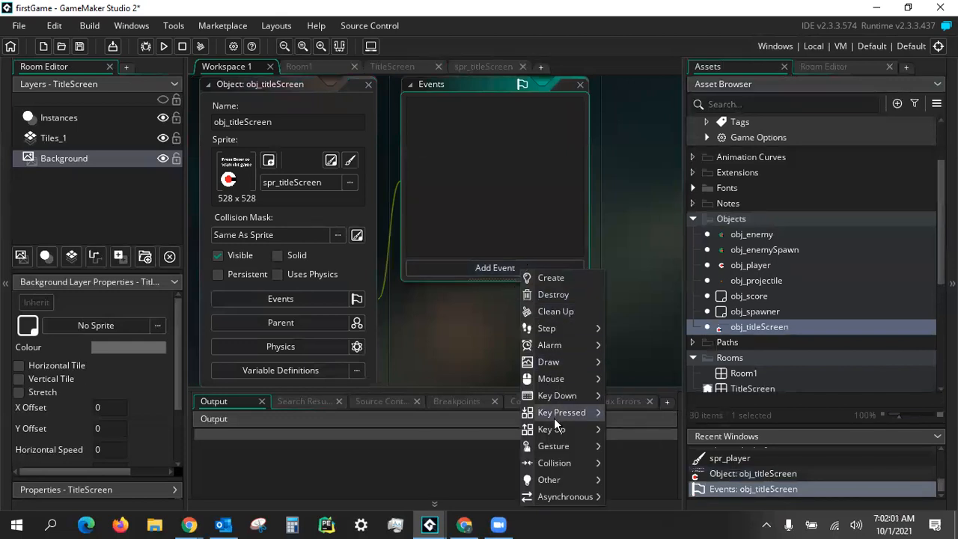
mouse_move(558, 434)
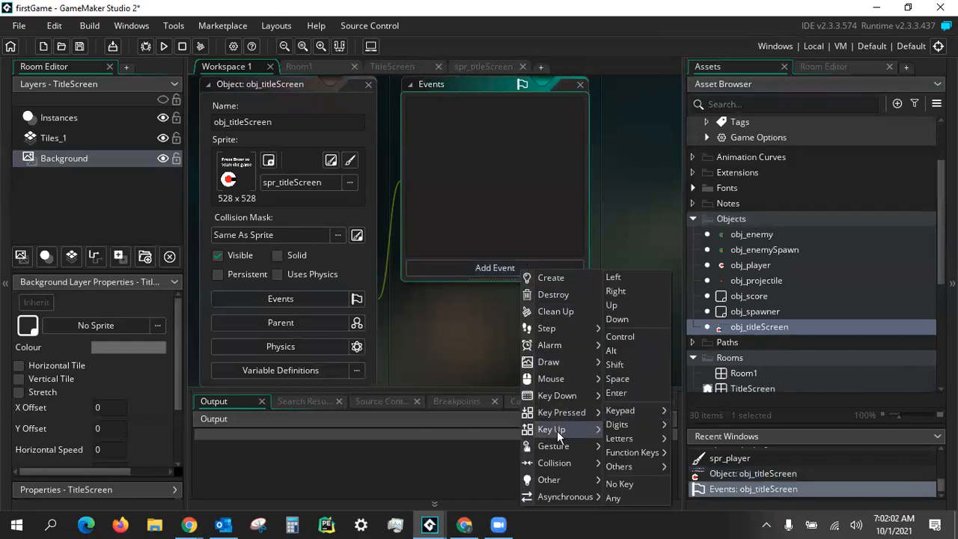
click(633, 392)
- Enter room_goto_next(); on line 3 of the Key Up - Enter event code and save the project
middle_drag(541, 173, 263, 205)
click(487, 215)
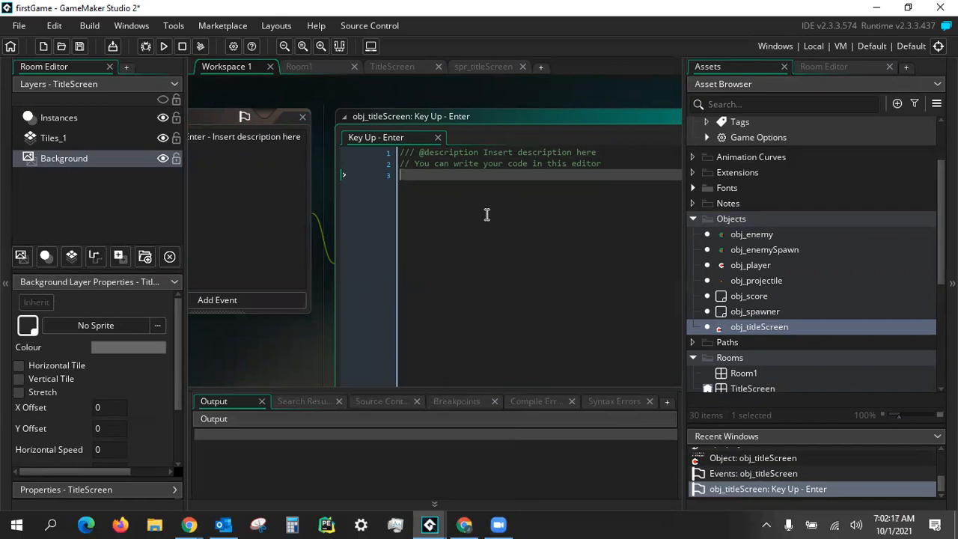
text(room_)
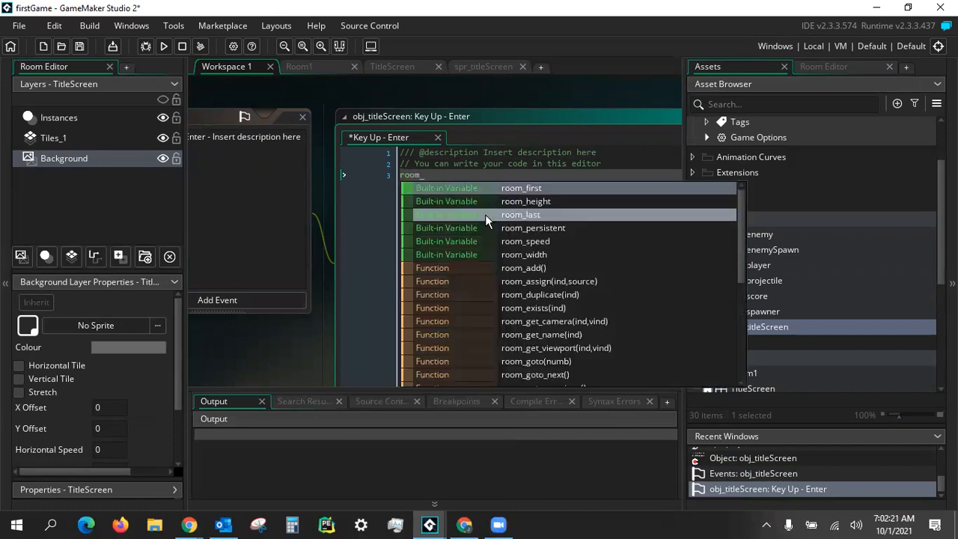
text(goto)
key(Down)
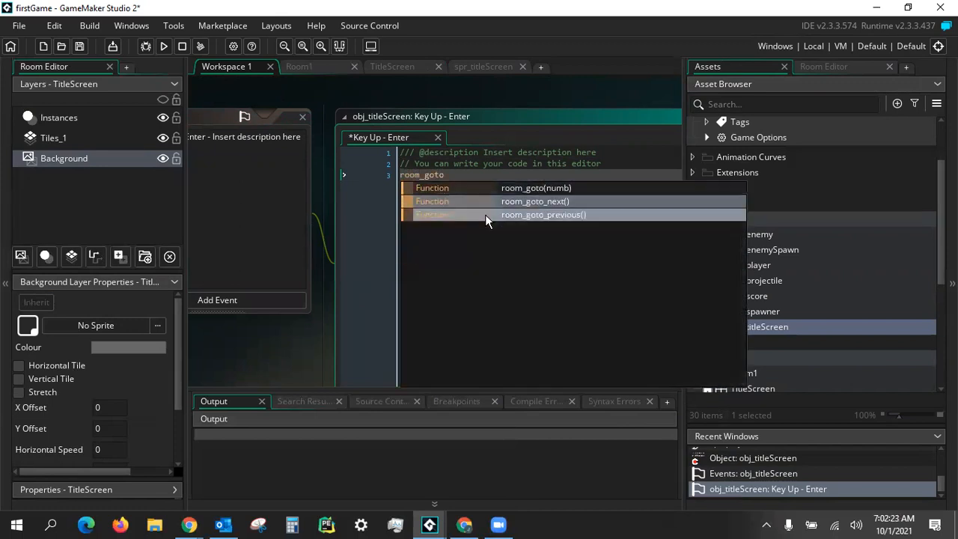
key(Return)
key(ctrl+s)
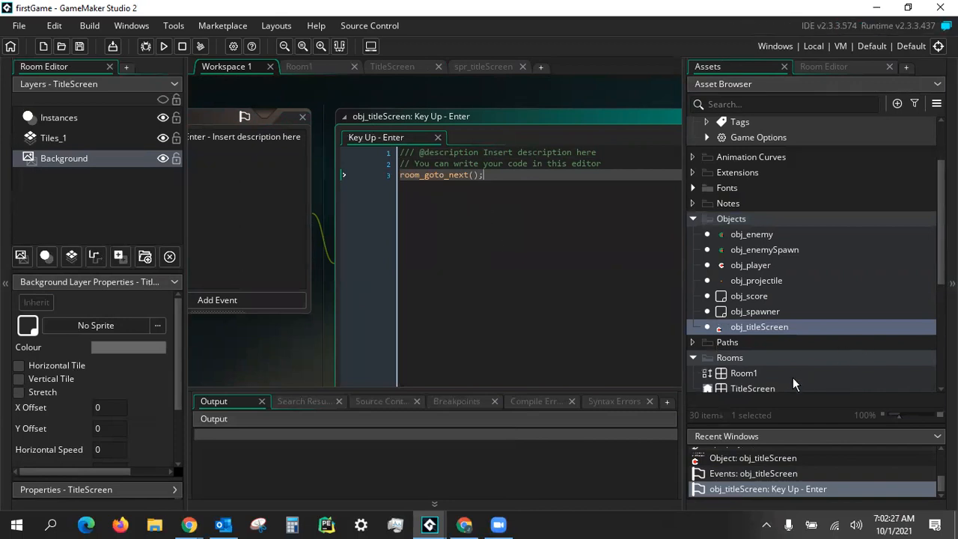
- Open the TitleScreen room for editing and bring the project's object assets back into view
double_click(767, 387)
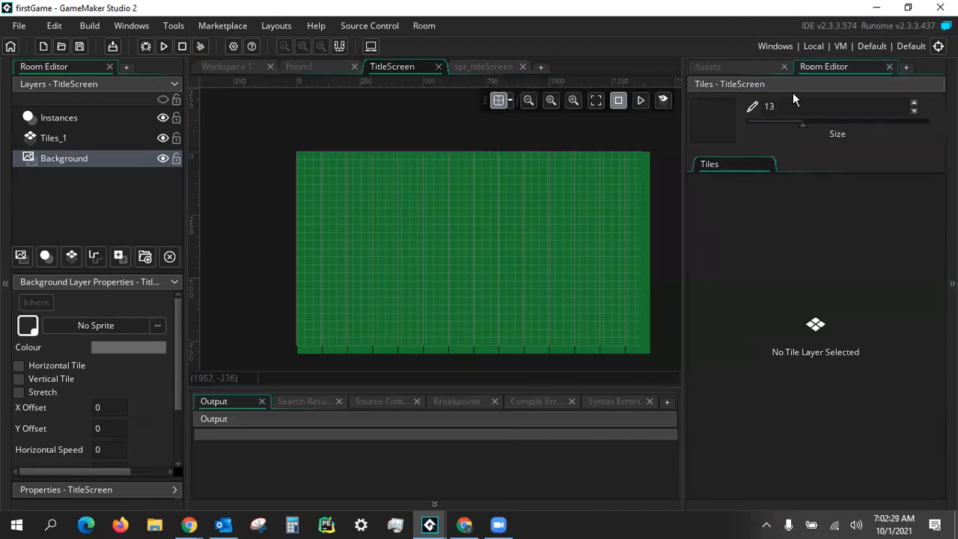
click(742, 70)
scroll(764, 304, up, 1)
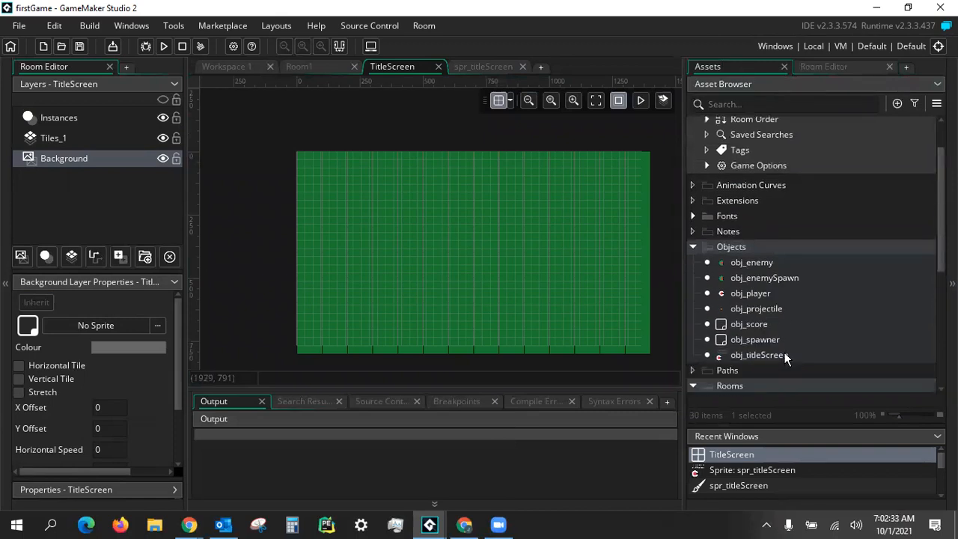
drag(784, 352, 454, 256)
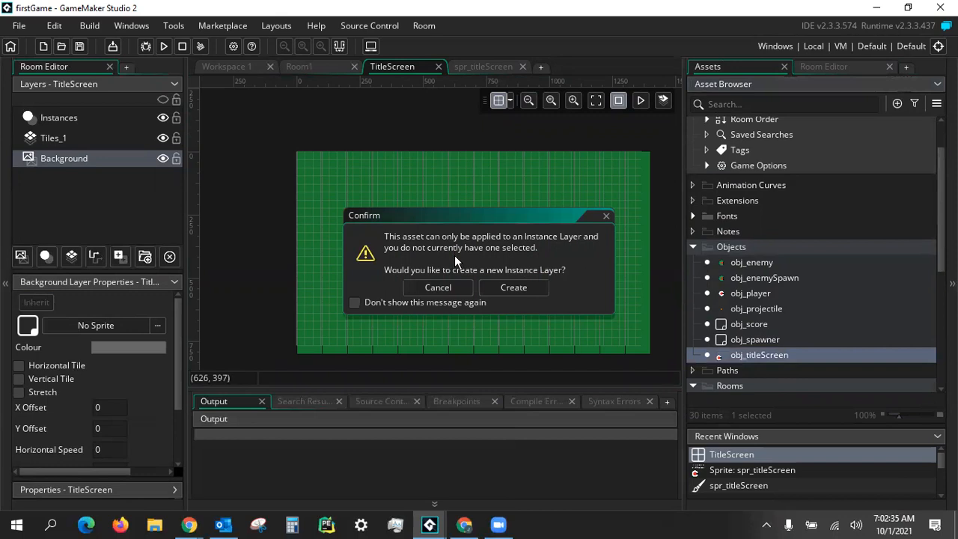
click(526, 291)
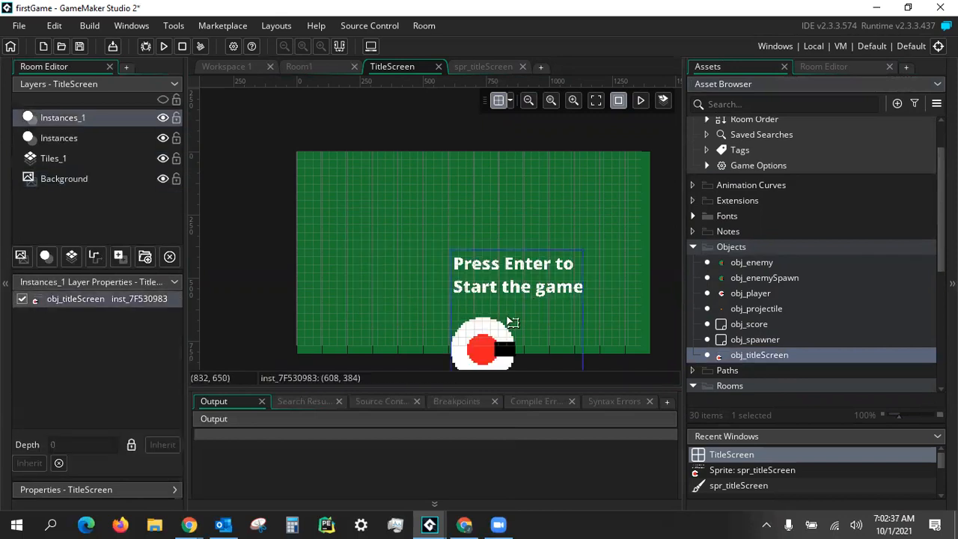
key(Delete)
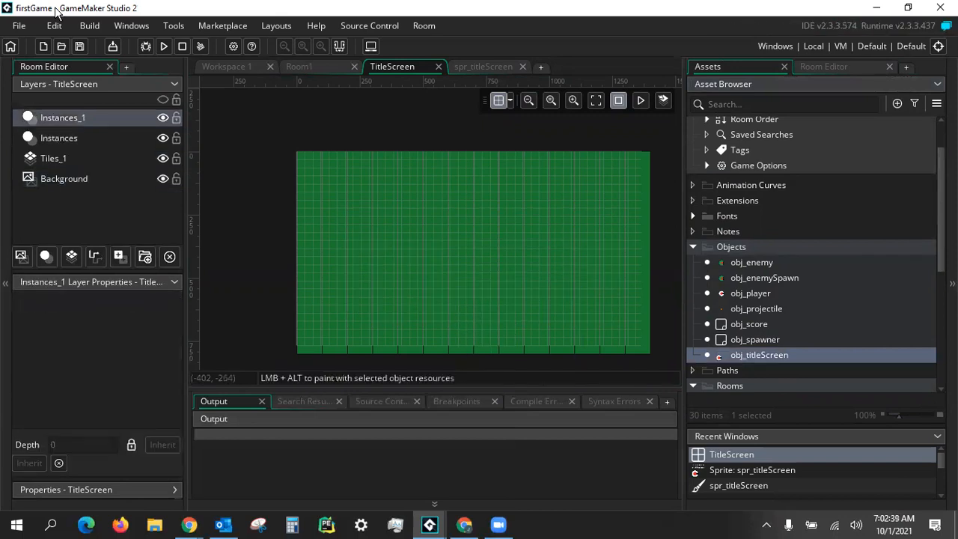
right_click(88, 117)
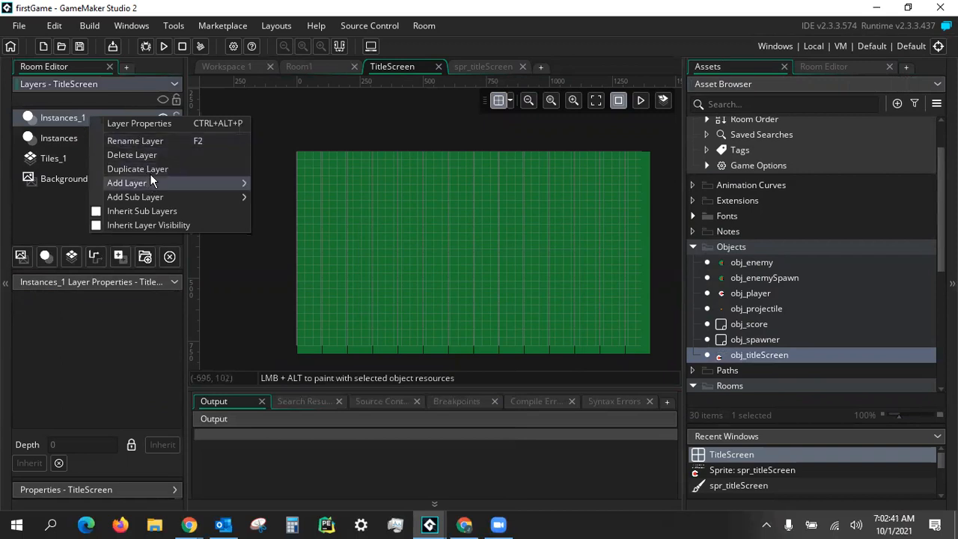
click(170, 155)
- Place an obj_titleScreen instance on the Instances layer, in the upper middle of the TitleScreen room, and save the project
click(86, 116)
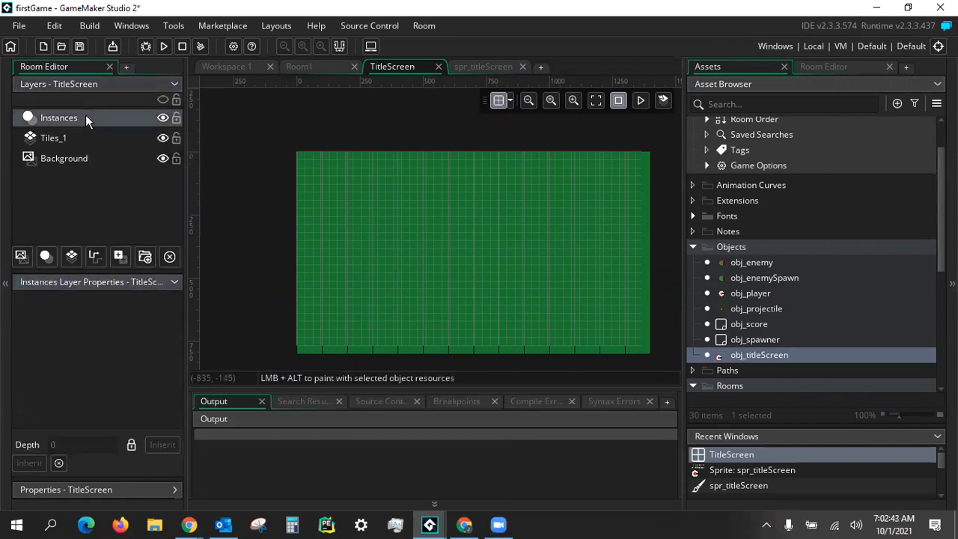
drag(776, 358, 417, 200)
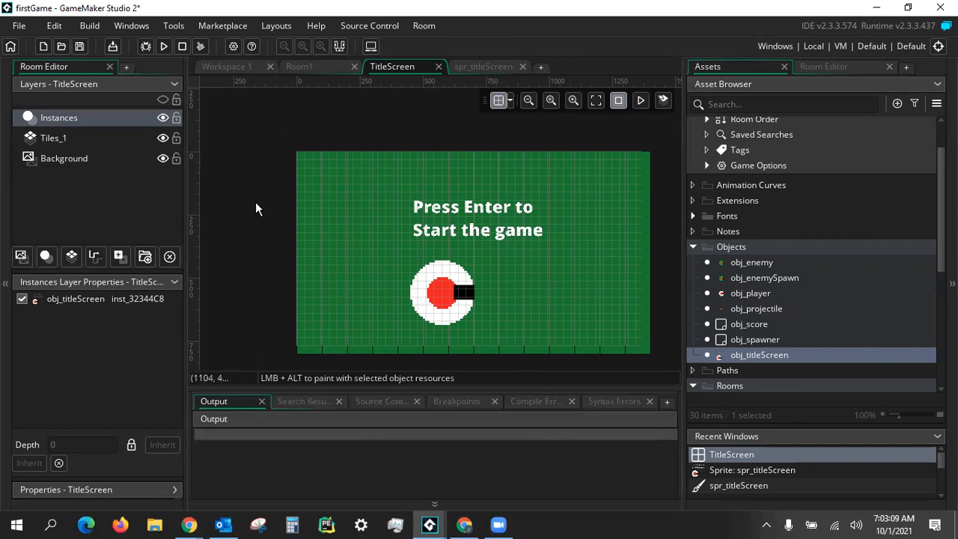
click(80, 47)
- Run the game, start play from the title screen, move the player around to test it, and close the game window
scroll(801, 348, down, 2)
scroll(805, 352, down, 1)
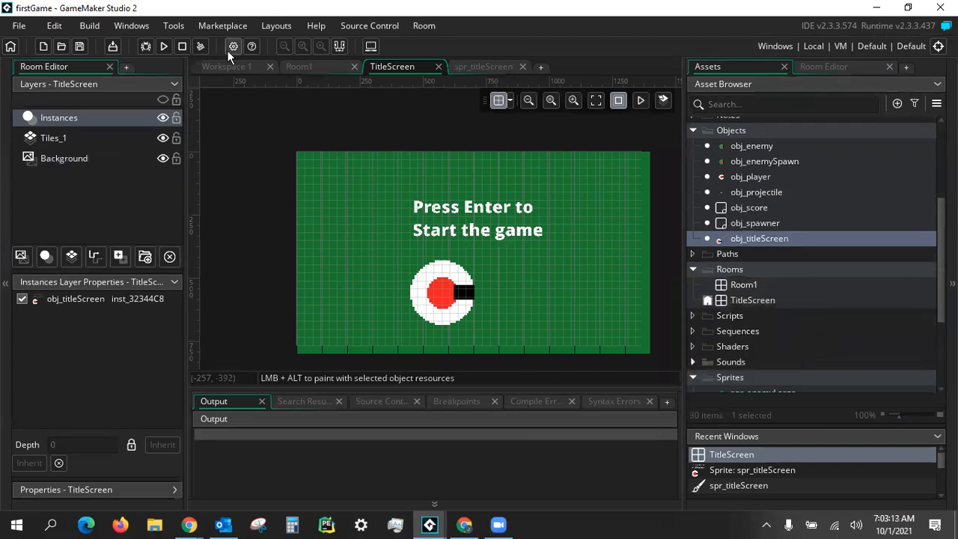
click(164, 47)
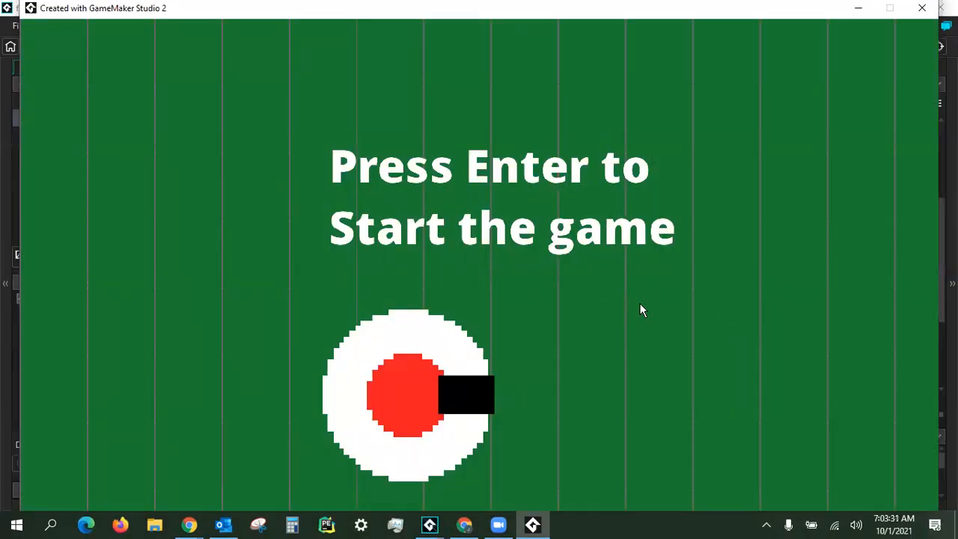
key(Return)
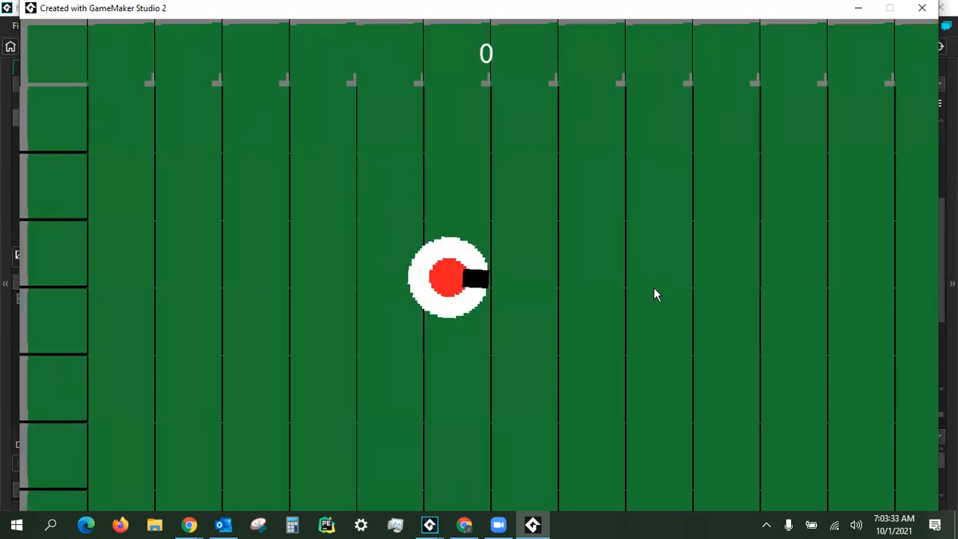
key(d)
key(d)
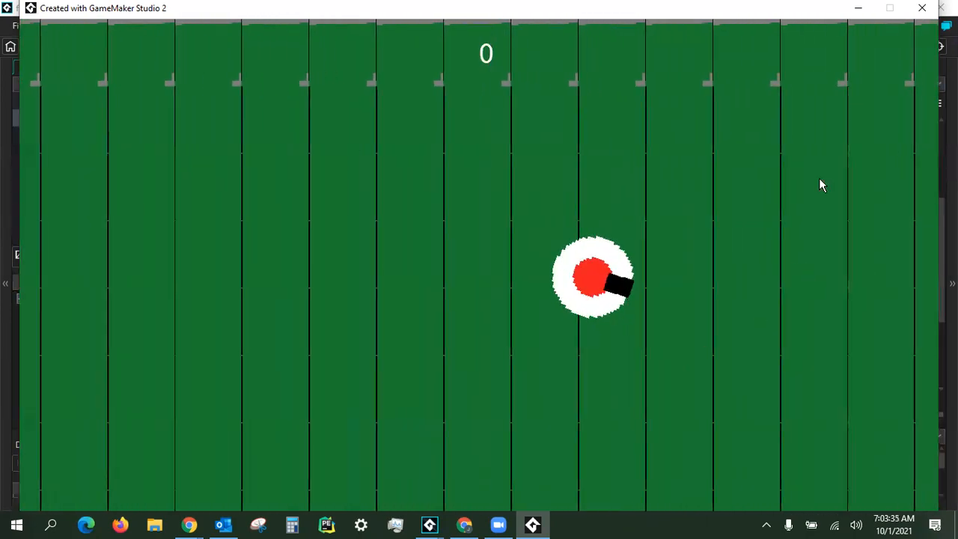
key(a)
key(w)
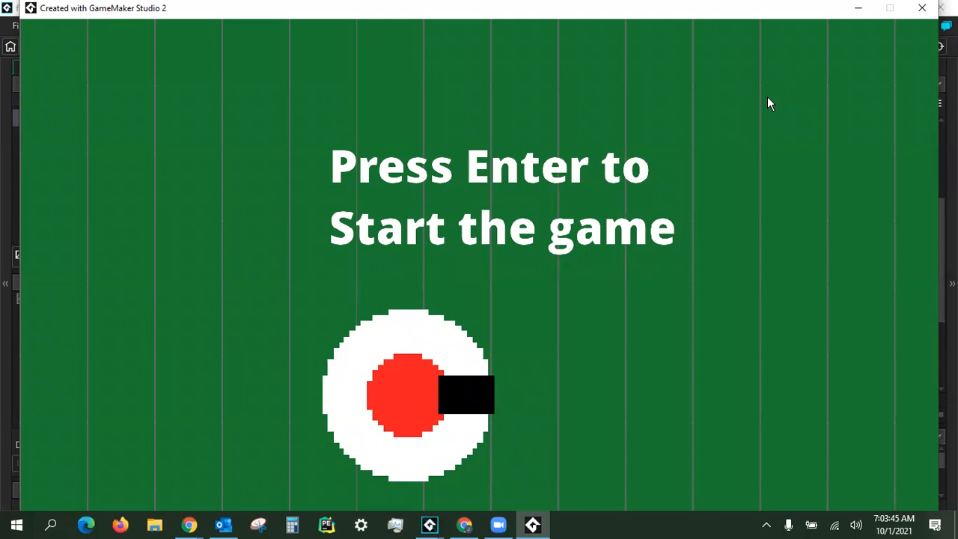
click(922, 8)
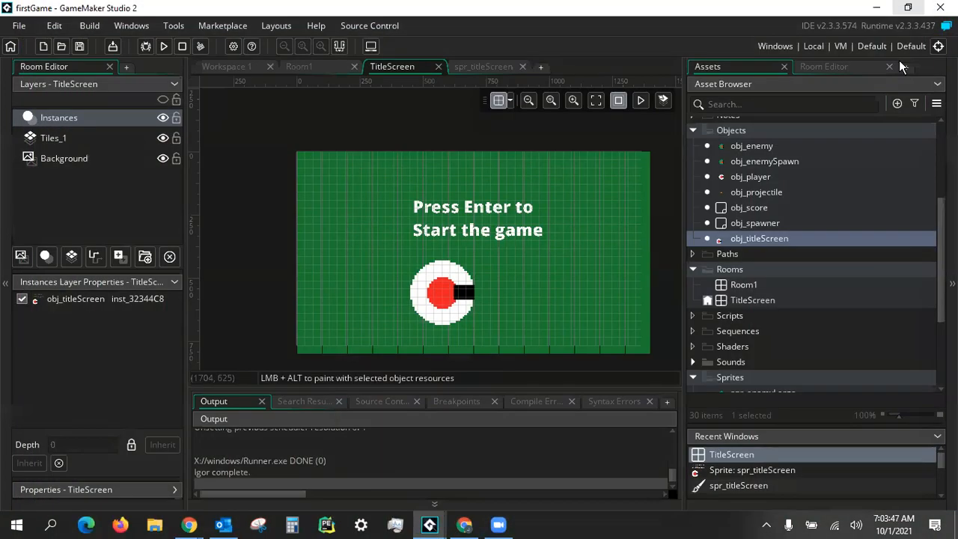
click(783, 296)
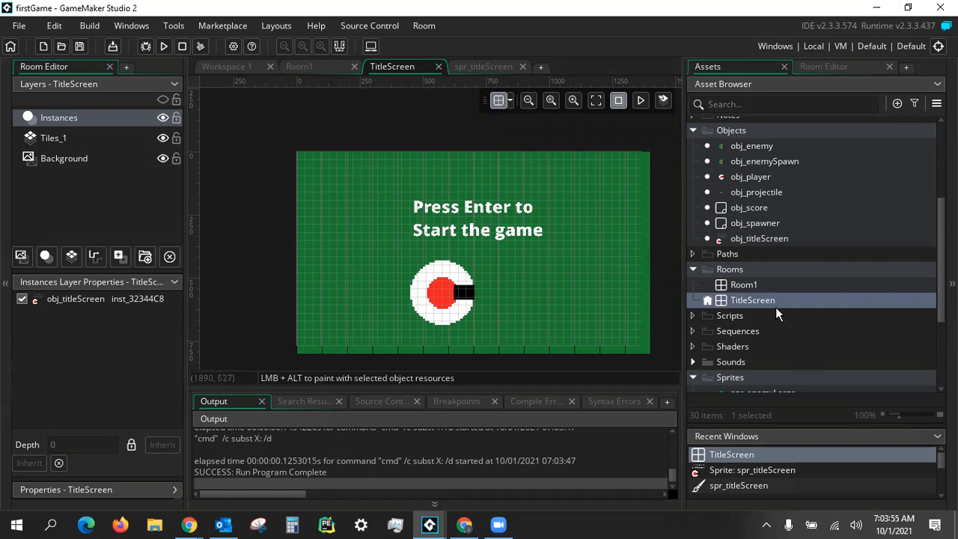
scroll(776, 307, down, 3)
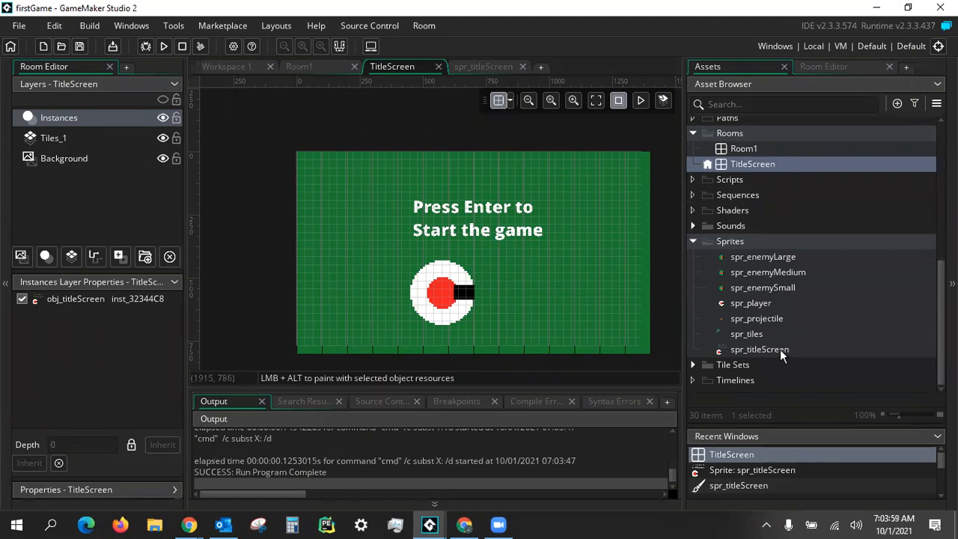
scroll(780, 352, up, 3)
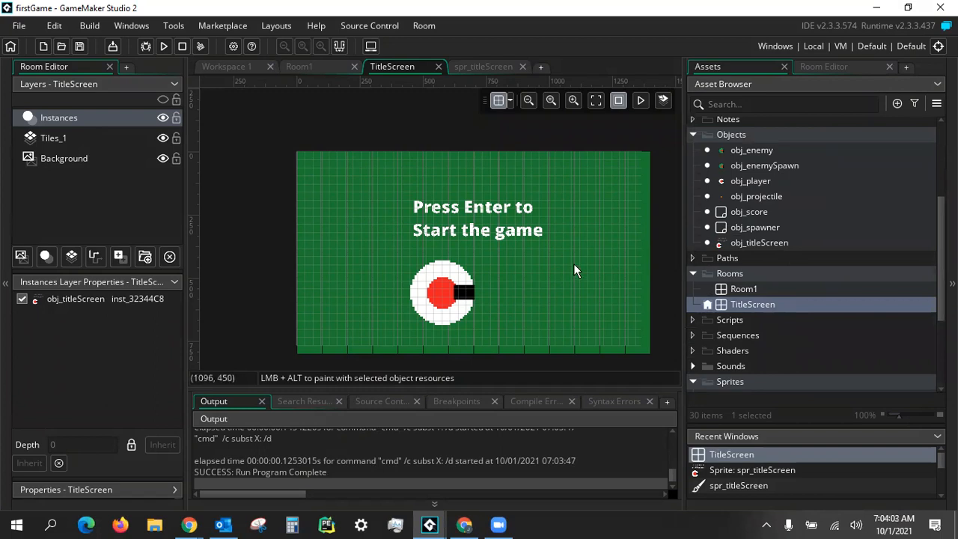
click(758, 242)
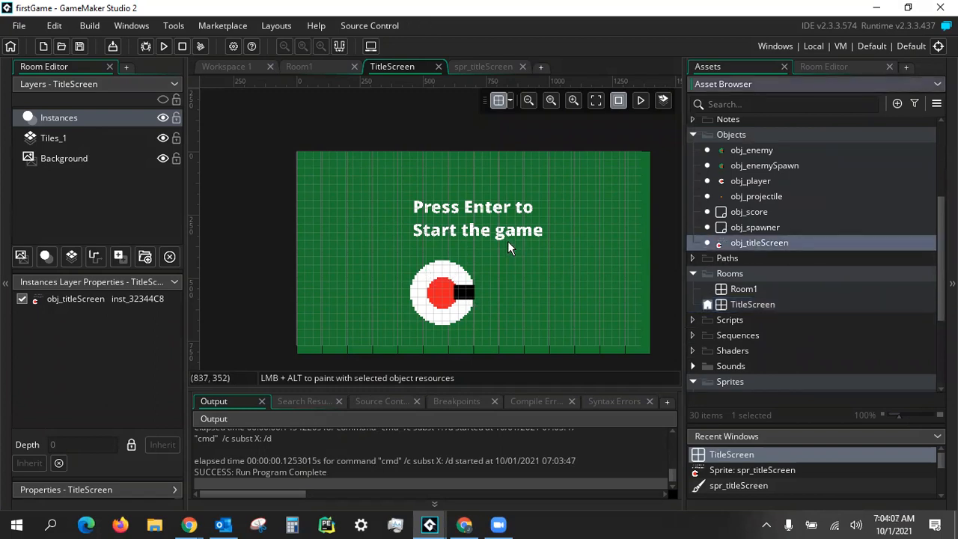
- Set the description of obj_titleScreen's Key Up - Enter event code to "Starts the game"
double_click(748, 246)
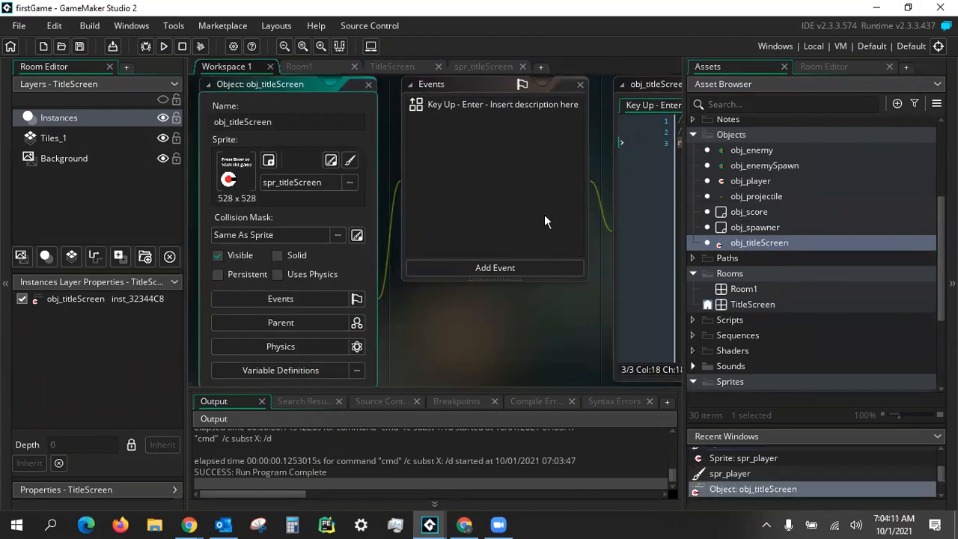
middle_drag(548, 195, 303, 240)
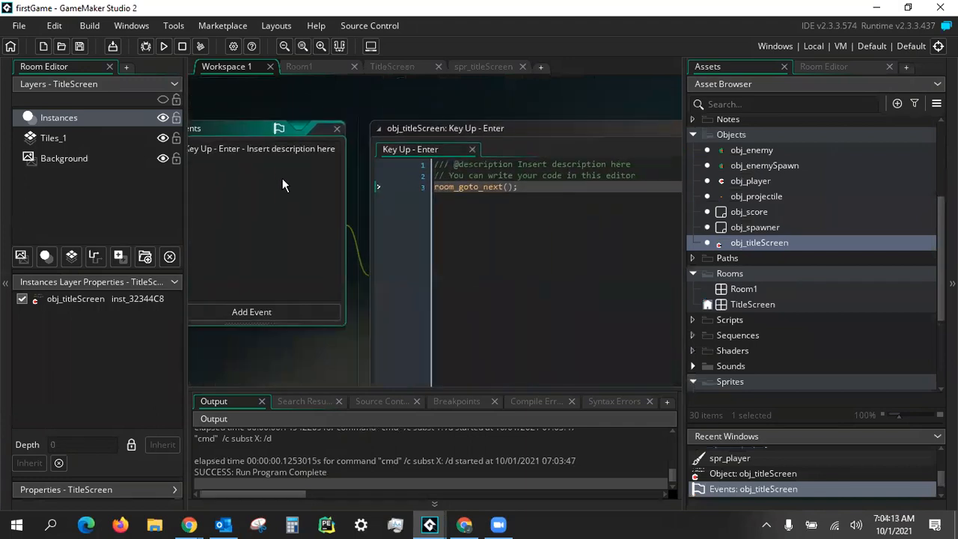
click(529, 187)
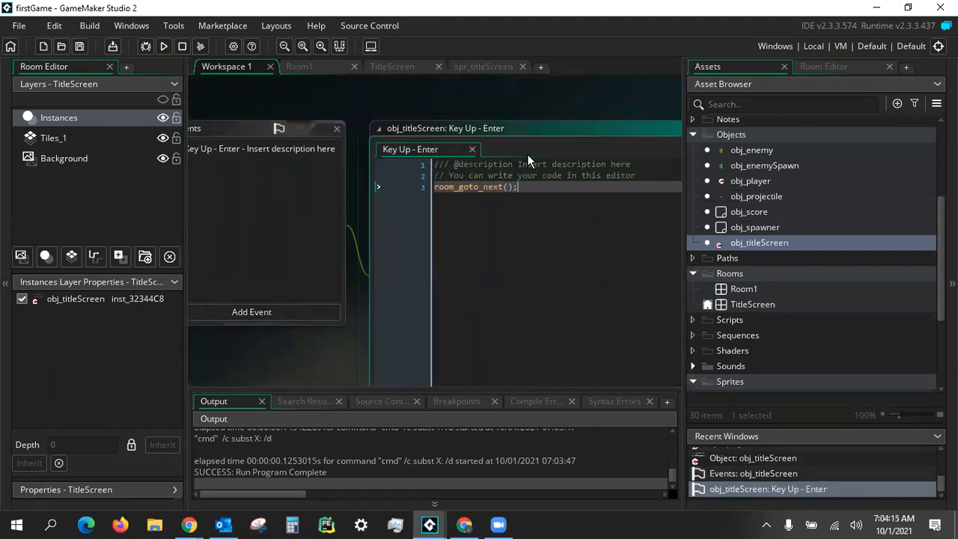
drag(515, 163, 673, 153)
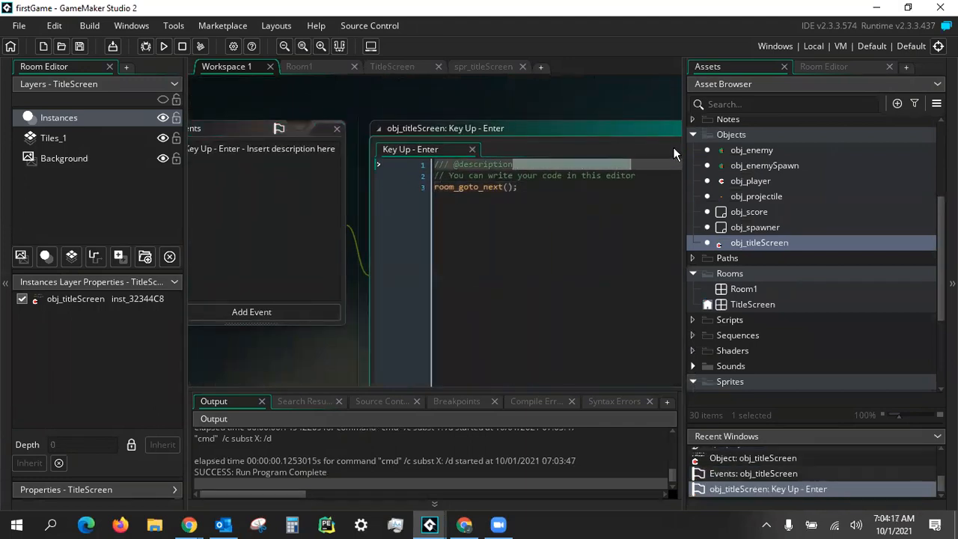
text(Starts the game)
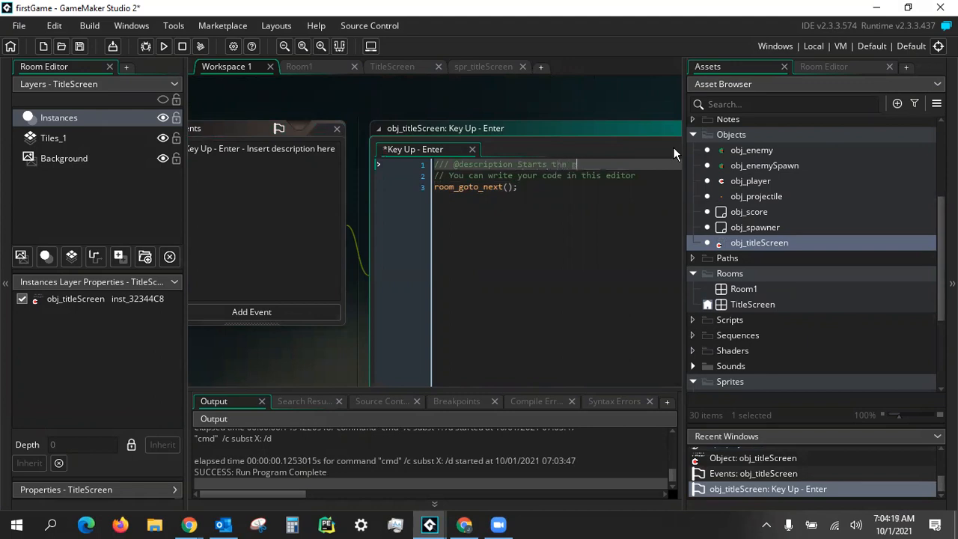
- Delete the placeholder comment on line 2 of the Key Up - Enter code and save the project
key(shift+Down)
key(shift+Right)
key(shift+Right)
key(shift+Right)
key(shift+Right)
key(shift+Right)
key(shift+Right)
key(shift+Right)
key(shift+Right)
key(shift+Right)
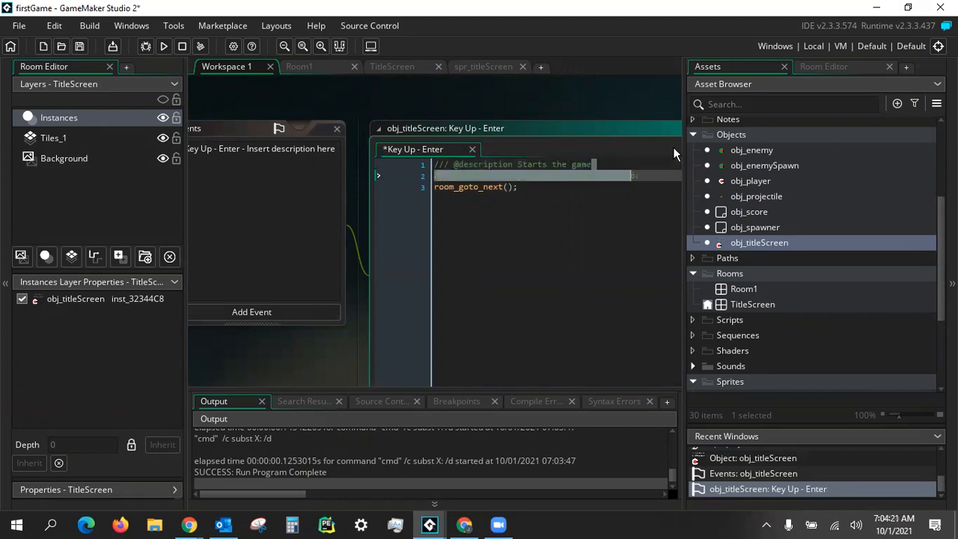
key(Delete)
key(ctrl+s)
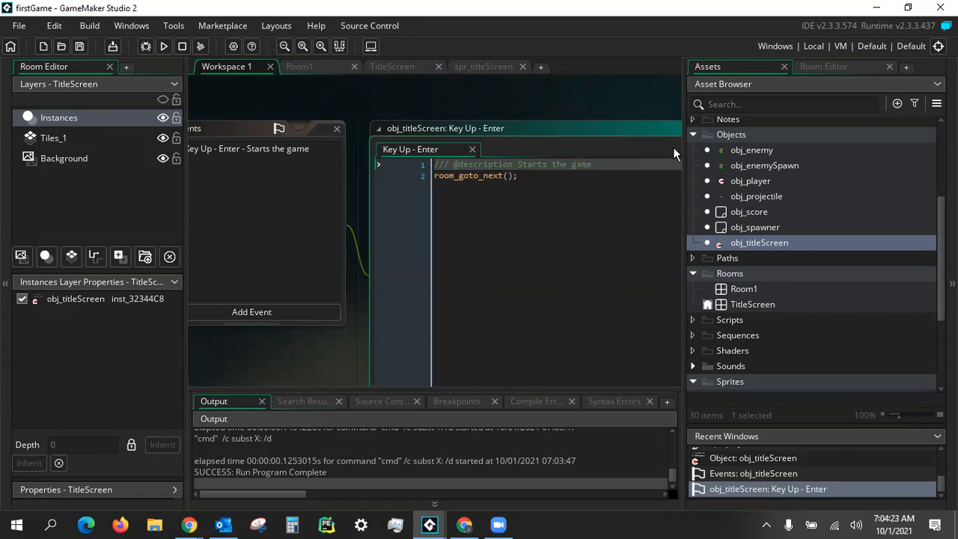
click(595, 226)
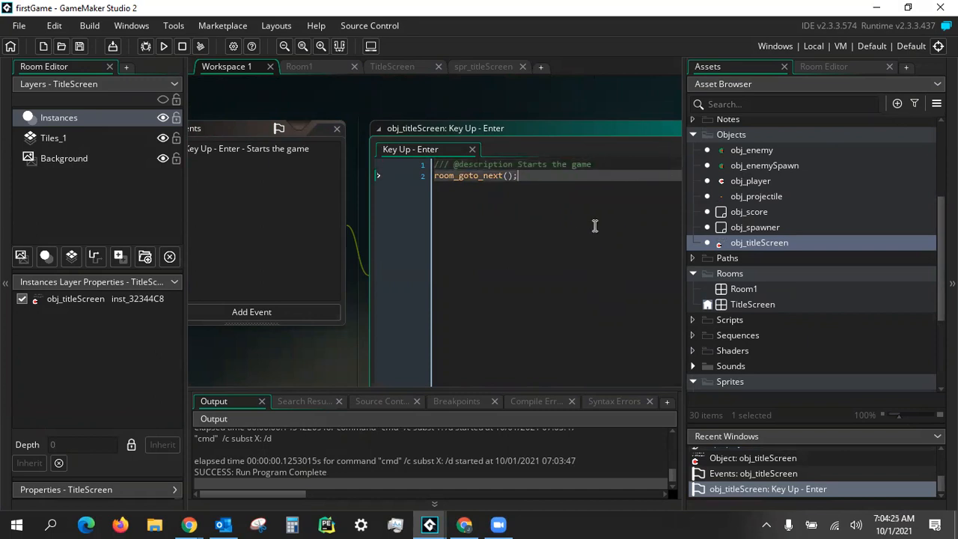